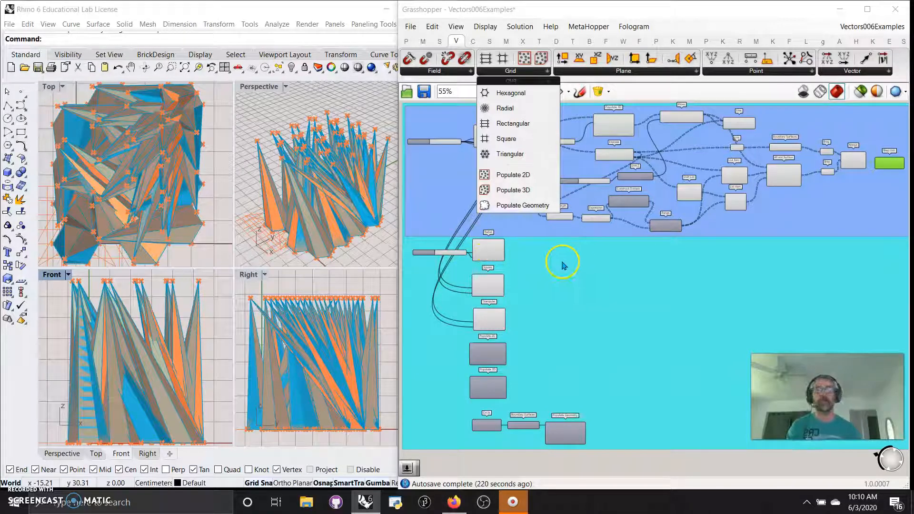
- Maximize the Perspective viewport and set the slider driving the Hexagonal grid's Extent X and Extent Y to 1
{"action": "left_click", "coordinate": [564, 265]}
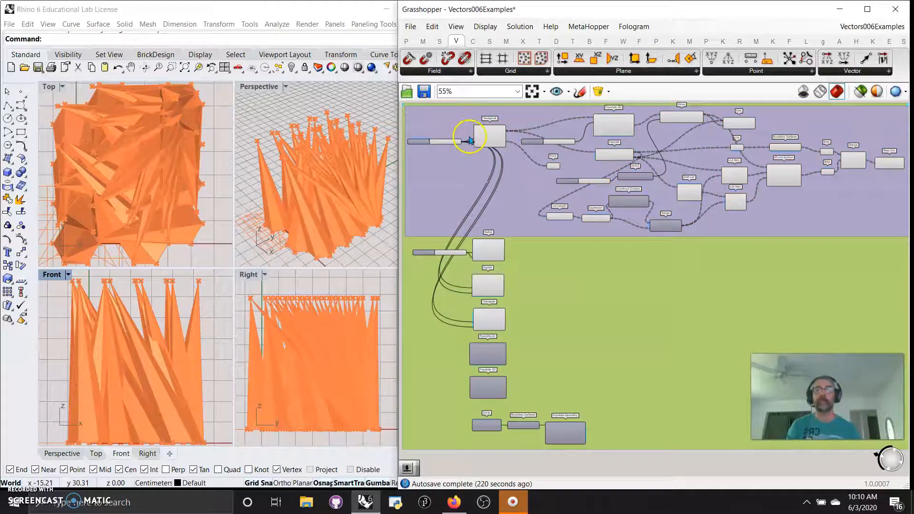
{"action": "double_click", "coordinate": [258, 87]}
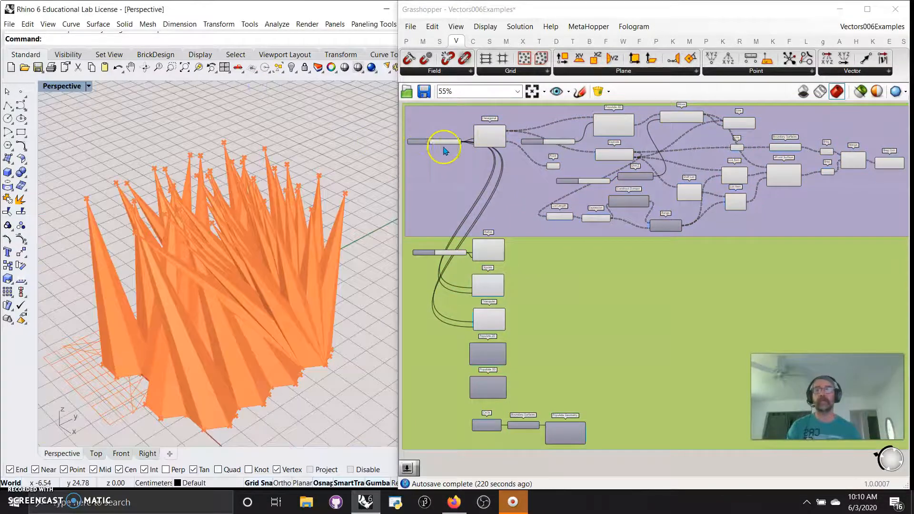
{"action": "scroll", "coordinate": [438, 143], "scroll_direction": "up", "scroll_amount": 6}
{"action": "right_click_drag", "start_coordinate": [443, 142], "coordinate": [579, 178]}
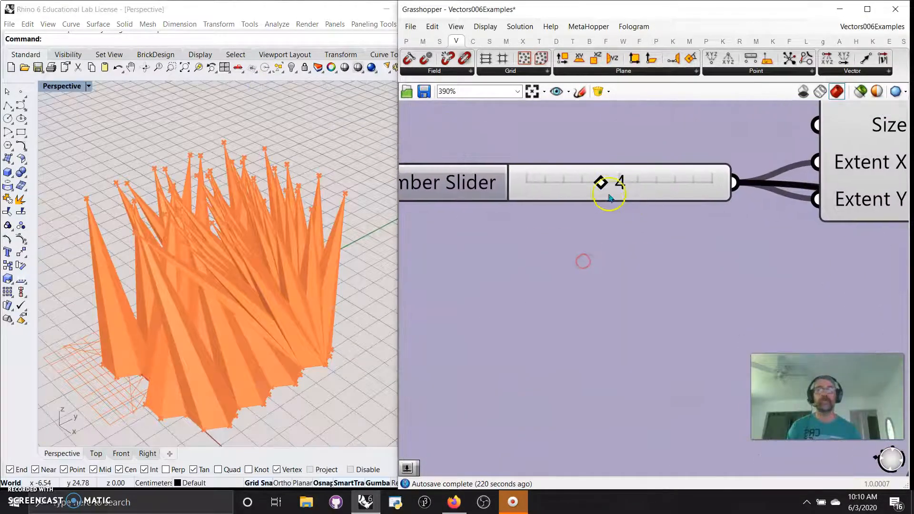
{"action": "left_click_drag", "start_coordinate": [600, 181], "coordinate": [555, 189]}
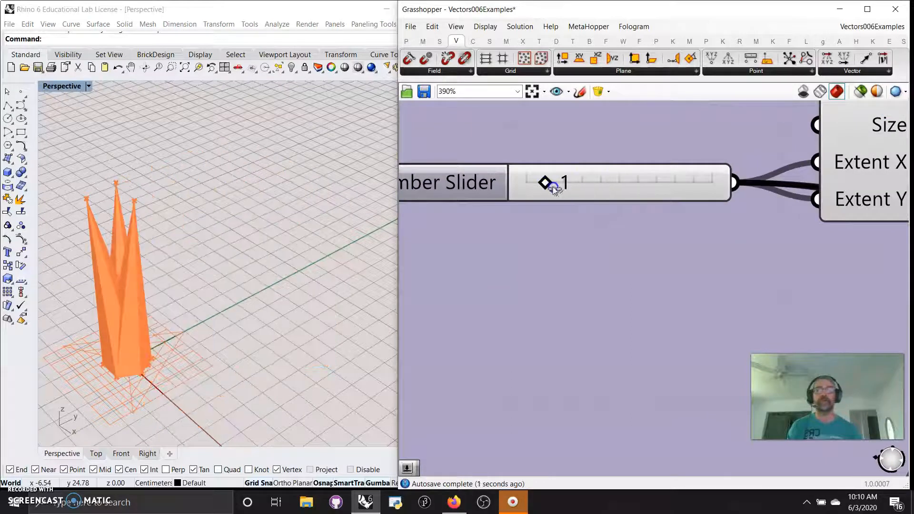
- Set the number slider feeding the Count input of Populate 3D to 1
{"action": "scroll", "coordinate": [600, 243], "scroll_direction": "down", "scroll_amount": 6}
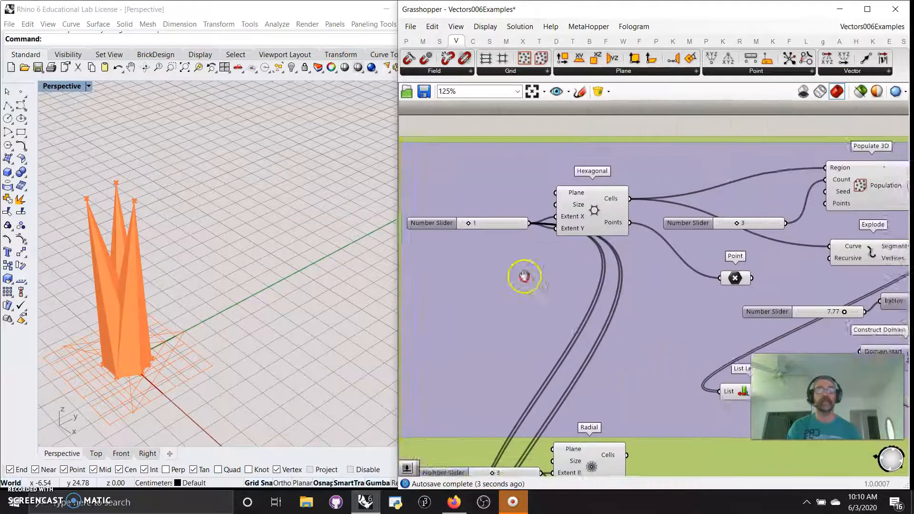
{"action": "left_click_drag", "start_coordinate": [654, 223], "coordinate": [643, 226]}
{"action": "right_click_drag", "start_coordinate": [477, 283], "coordinate": [590, 292]}
- Inspect the Hexagonal and Populate 3D components and restrict the viewport preview to selected components only
{"action": "left_click", "coordinate": [665, 208]}
{"action": "left_click", "coordinate": [628, 219]}
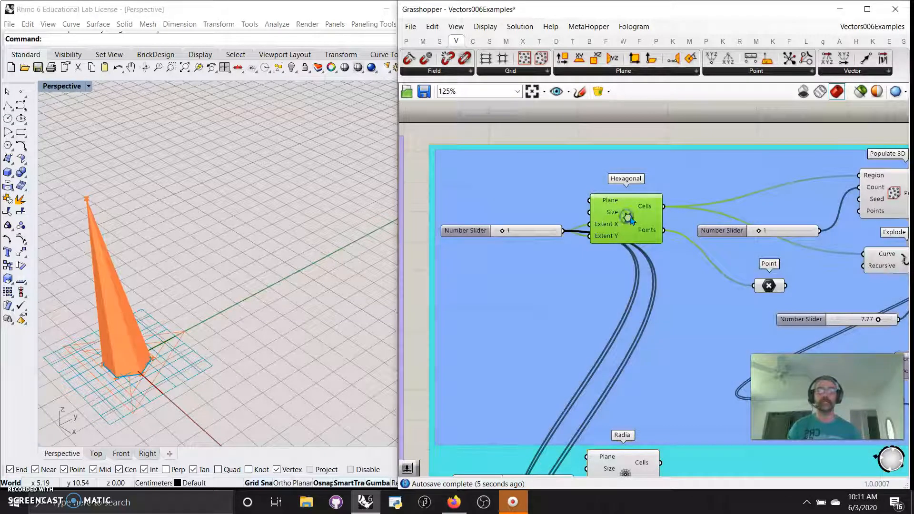
{"action": "left_click", "coordinate": [516, 76]}
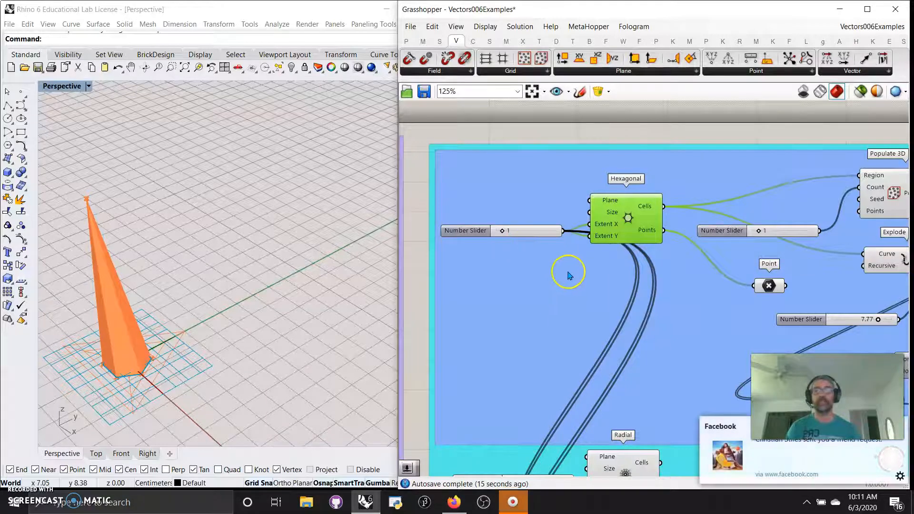
{"action": "right_click_drag", "start_coordinate": [592, 298], "coordinate": [458, 302]}
{"action": "left_click", "coordinate": [758, 195]}
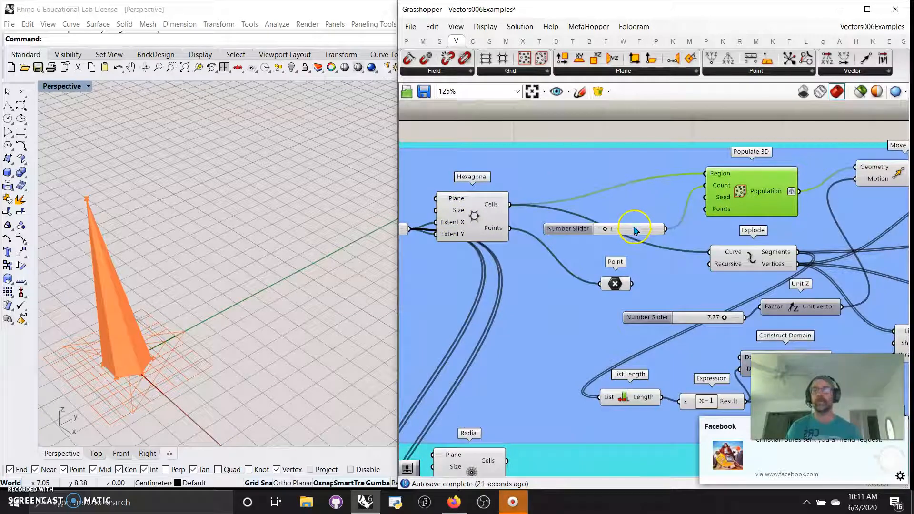
{"action": "left_click", "coordinate": [857, 94]}
- Preview the Hexagonal, Populate 3D, Explode and Point components one after another to see each one's geometry
{"action": "left_click", "coordinate": [487, 219]}
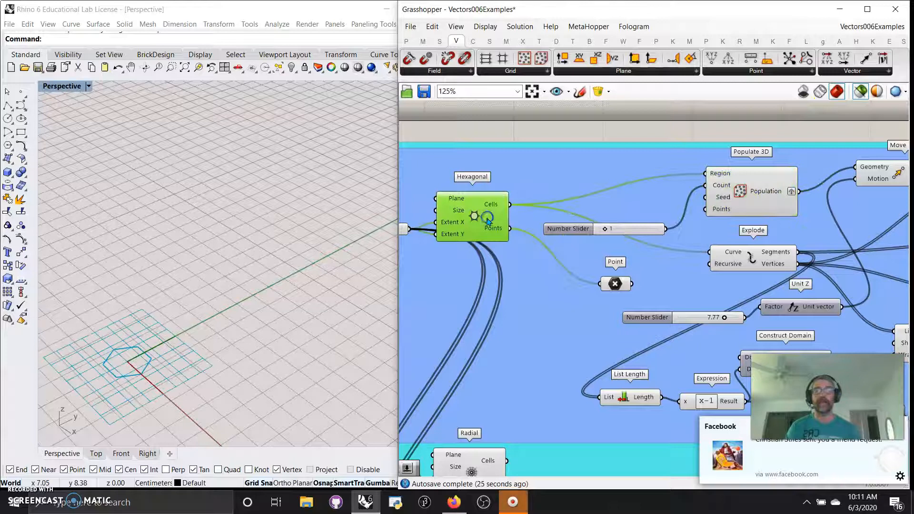
{"action": "left_click", "coordinate": [738, 194]}
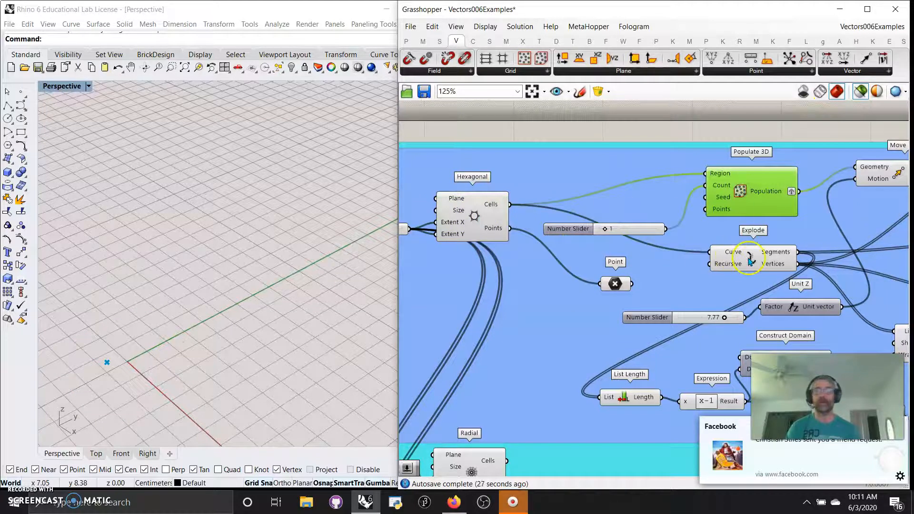
{"action": "left_click", "coordinate": [751, 261]}
{"action": "right_click_drag", "start_coordinate": [714, 291], "coordinate": [605, 249]}
{"action": "left_click", "coordinate": [512, 244]}
{"action": "mouse_move", "coordinate": [509, 250]}
{"action": "right_click_drag", "start_coordinate": [449, 265], "coordinate": [557, 278]}
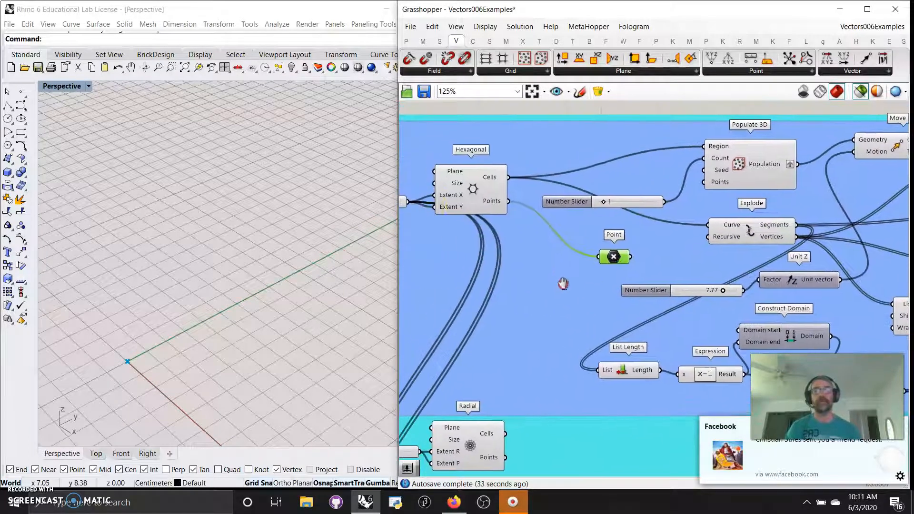
{"action": "right_click_drag", "start_coordinate": [690, 262], "coordinate": [666, 257]}
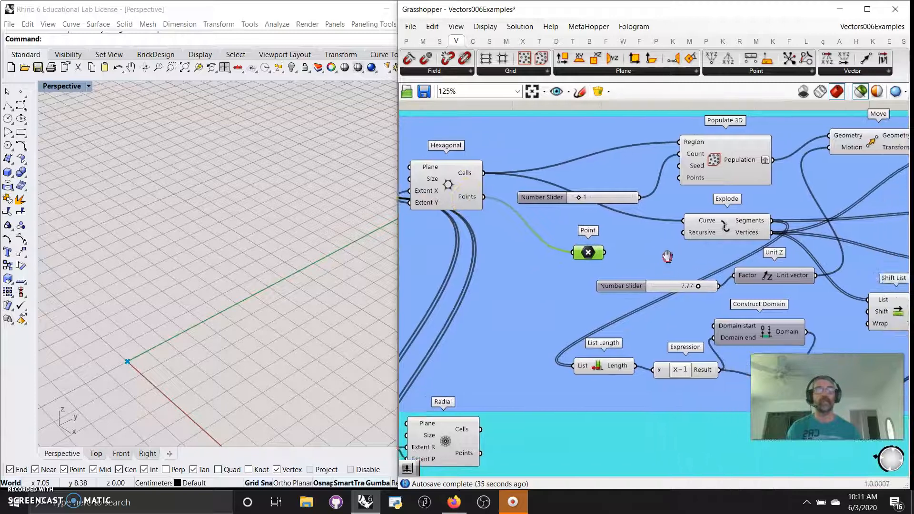
- Preview Hexagonal, Populate 3D, Explode and Move together with Point, and set the Unit Z factor slider to 6.25
{"action": "left_click", "coordinate": [461, 190], "text": "shift"}
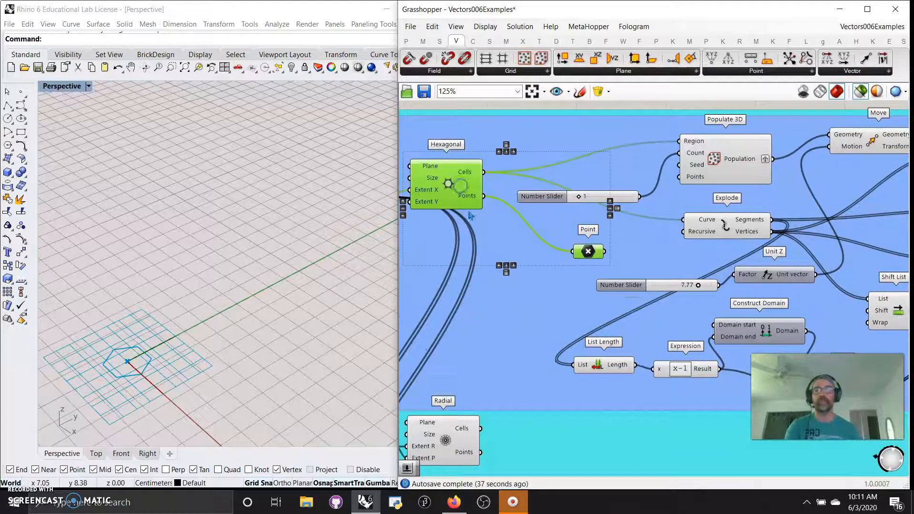
{"action": "left_click", "coordinate": [727, 165], "text": "shift"}
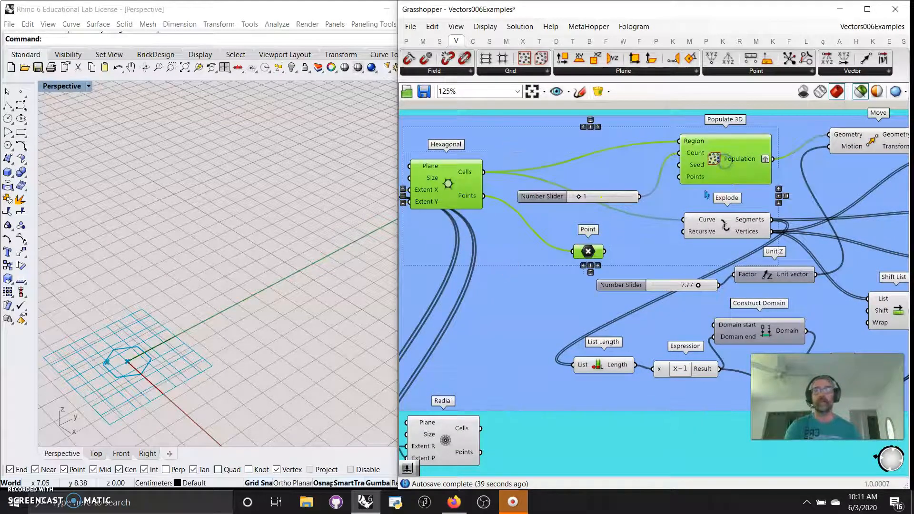
{"action": "left_click", "coordinate": [731, 233], "text": "shift"}
{"action": "right_click_drag", "start_coordinate": [744, 297], "coordinate": [521, 315]}
{"action": "left_click", "coordinate": [666, 164], "text": "shift"}
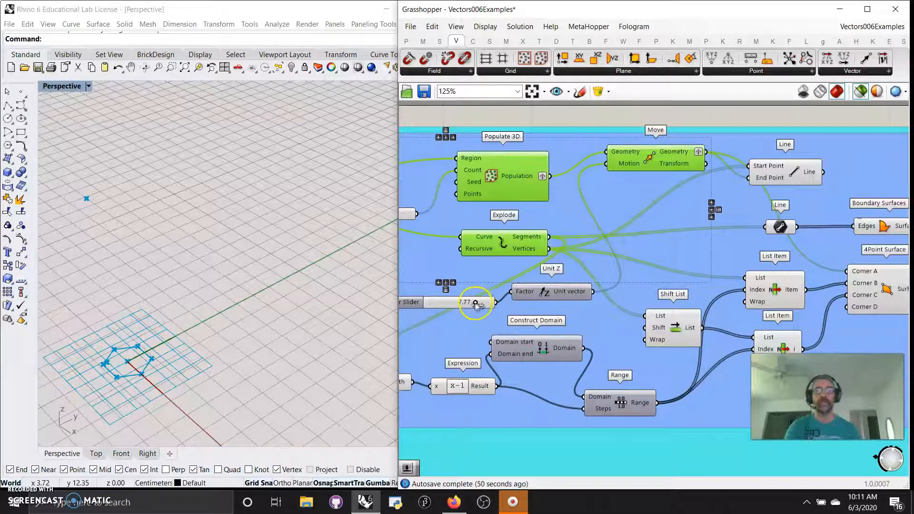
{"action": "mouse_move", "coordinate": [462, 303]}
{"action": "left_mouse_down"}
{"action": "mouse_move", "coordinate": [443, 306]}
{"action": "mouse_move", "coordinate": [466, 303]}
{"action": "left_mouse_up"}
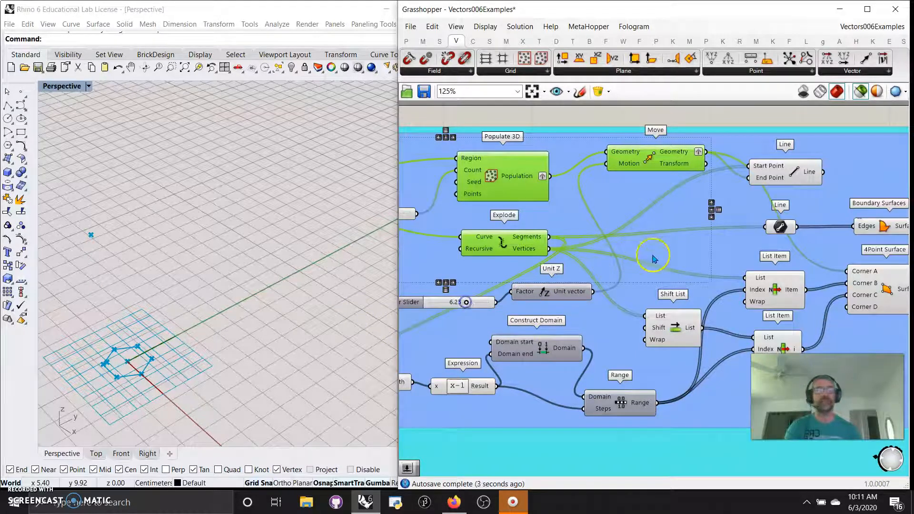
- Preview the Line component alone, then build up a joint preview of Explode, Move, both Line components and Boundary Surfaces
{"action": "left_click", "coordinate": [793, 177]}
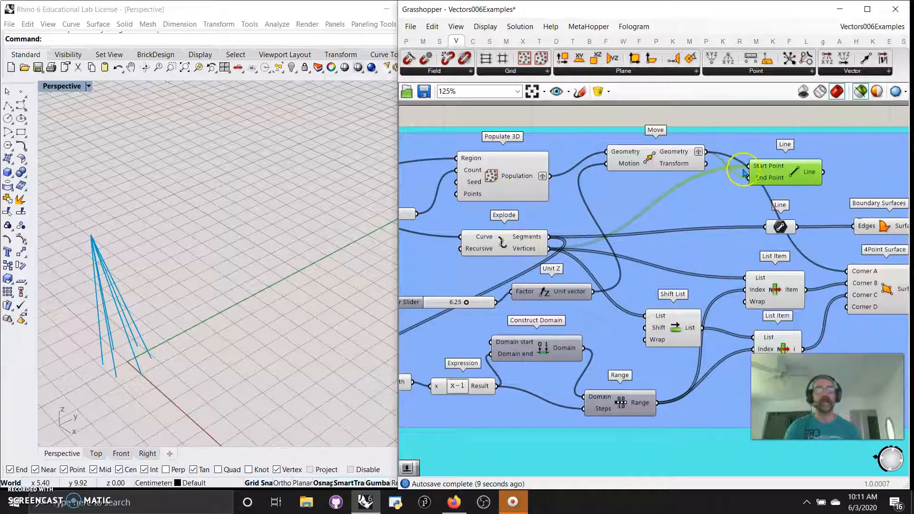
{"action": "left_click", "coordinate": [527, 254]}
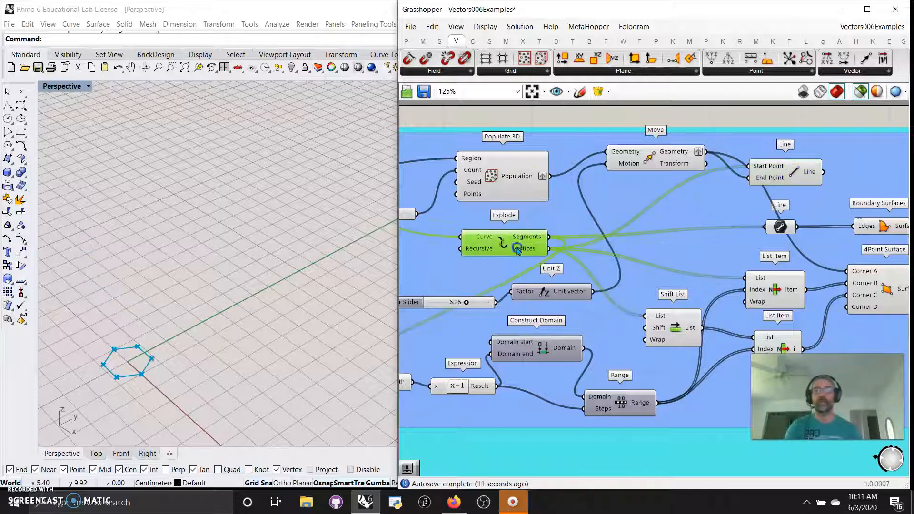
{"action": "left_click", "coordinate": [655, 166], "text": "shift"}
{"action": "left_click", "coordinate": [787, 173], "text": "shift"}
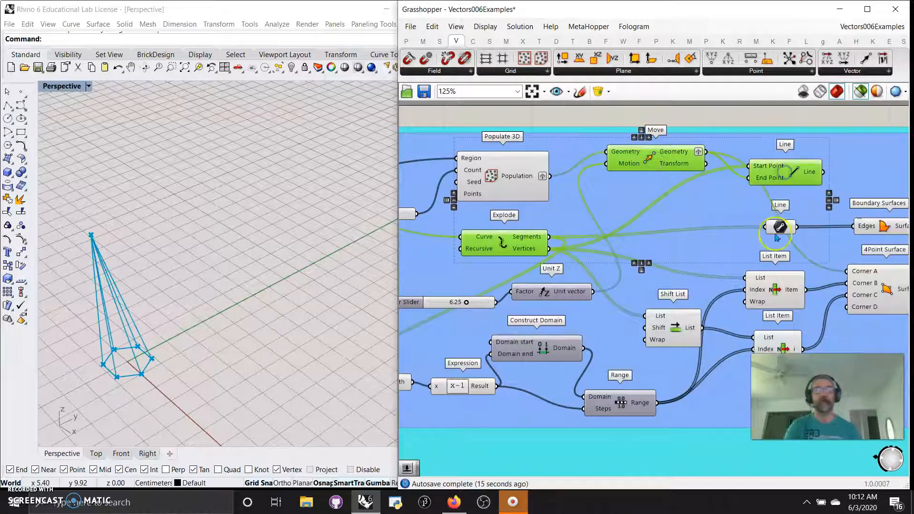
{"action": "right_click_drag", "start_coordinate": [778, 238], "coordinate": [658, 193]}
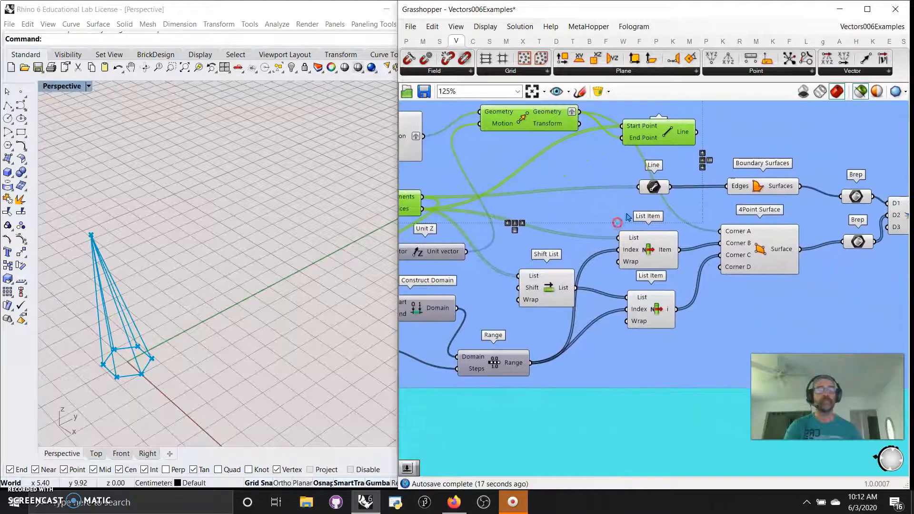
{"action": "left_click", "coordinate": [653, 189], "text": "shift"}
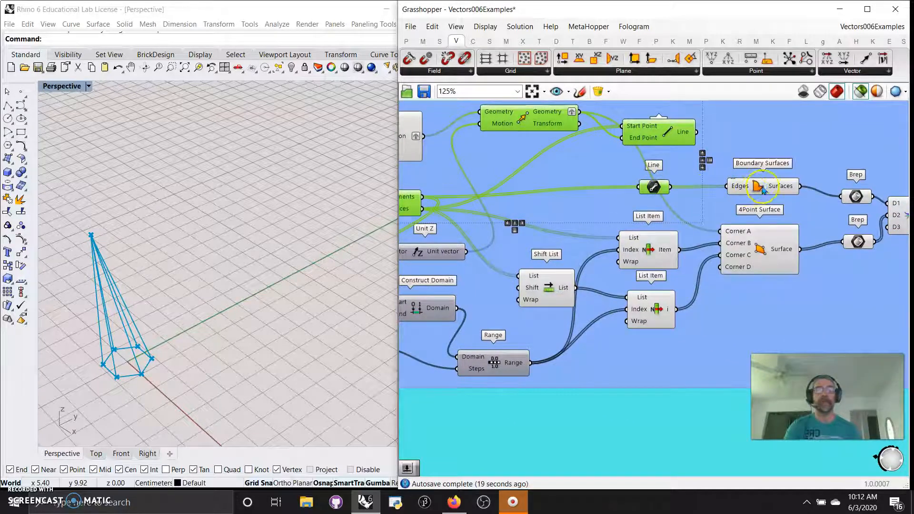
{"action": "left_click", "coordinate": [739, 192], "text": "shift"}
{"action": "mouse_move", "coordinate": [805, 204]}
{"action": "right_mouse_down"}
{"action": "mouse_move", "coordinate": [790, 188]}
{"action": "mouse_move", "coordinate": [801, 194]}
{"action": "right_mouse_up"}
{"action": "right_click_drag", "start_coordinate": [625, 192], "coordinate": [693, 219]}
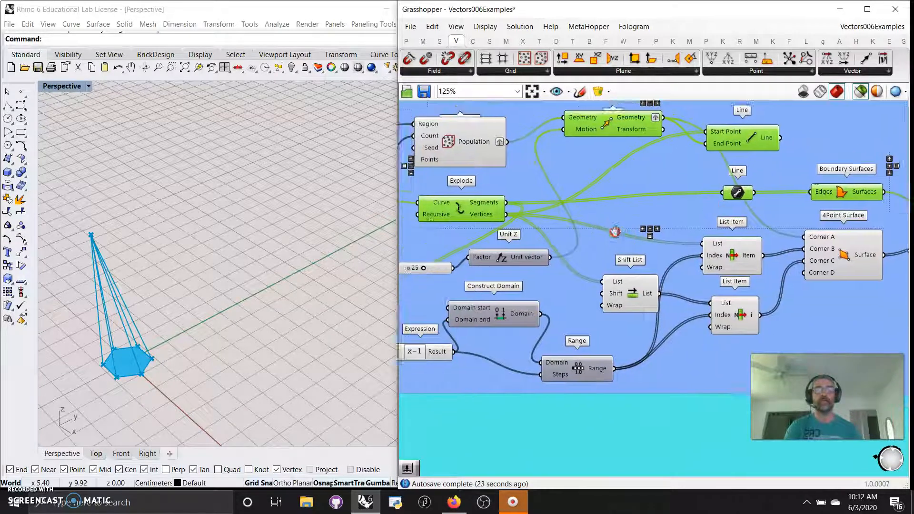
- Preview only the Explode and Shift List components together to examine the hexagon's vertices
{"action": "right_click_drag", "start_coordinate": [599, 220], "coordinate": [633, 196]}
{"action": "mouse_move", "coordinate": [497, 209]}
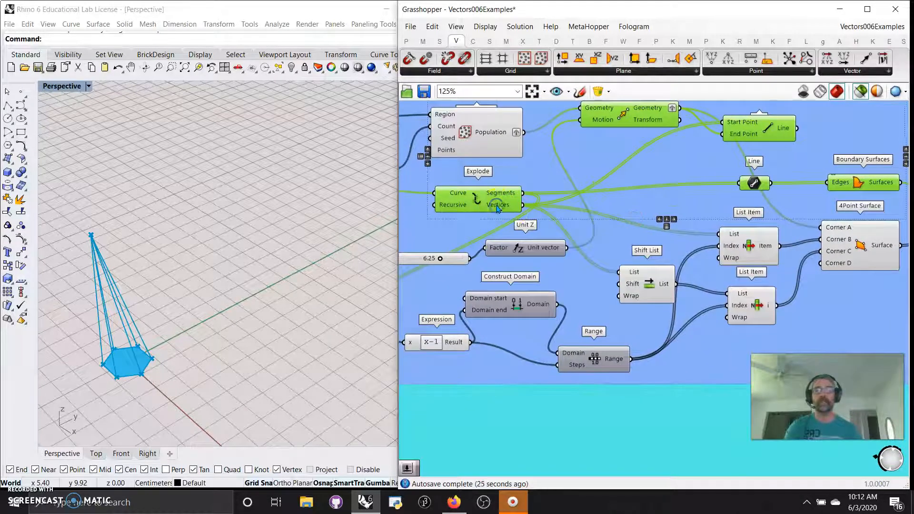
{"action": "left_click", "coordinate": [595, 187]}
{"action": "left_click", "coordinate": [504, 204]}
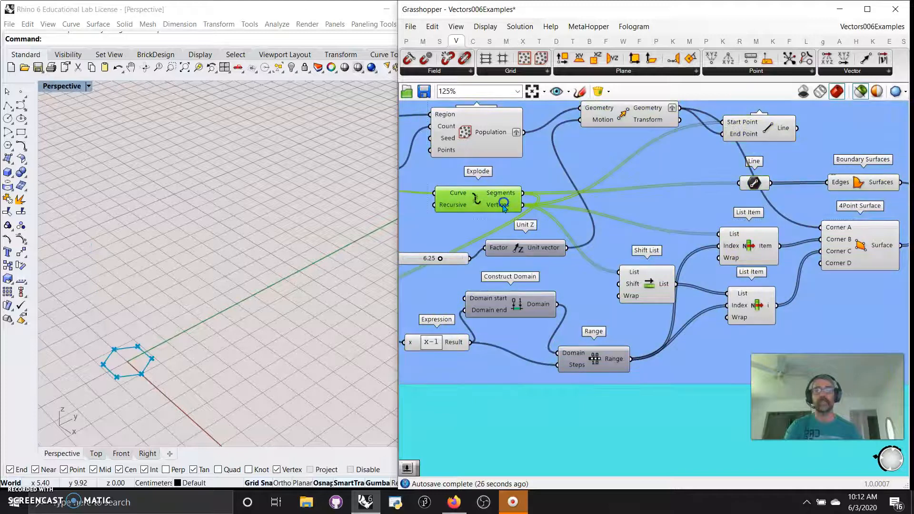
{"action": "left_click", "coordinate": [649, 290], "text": "shift"}
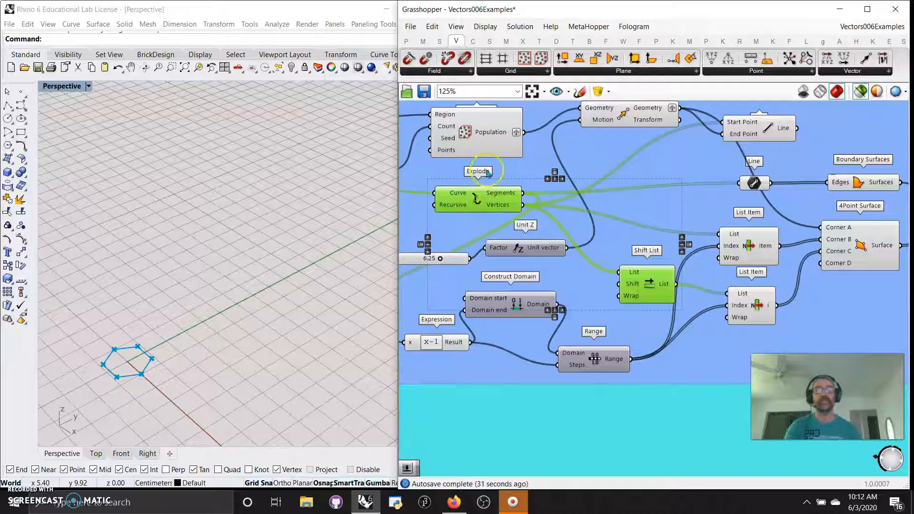
- Add a panel beside Explode, connect its Vertices output to it, and enlarge the panel to show the whole list
{"action": "left_click", "coordinate": [406, 41]}
{"action": "left_click_drag", "start_coordinate": [661, 61], "coordinate": [528, 206]}
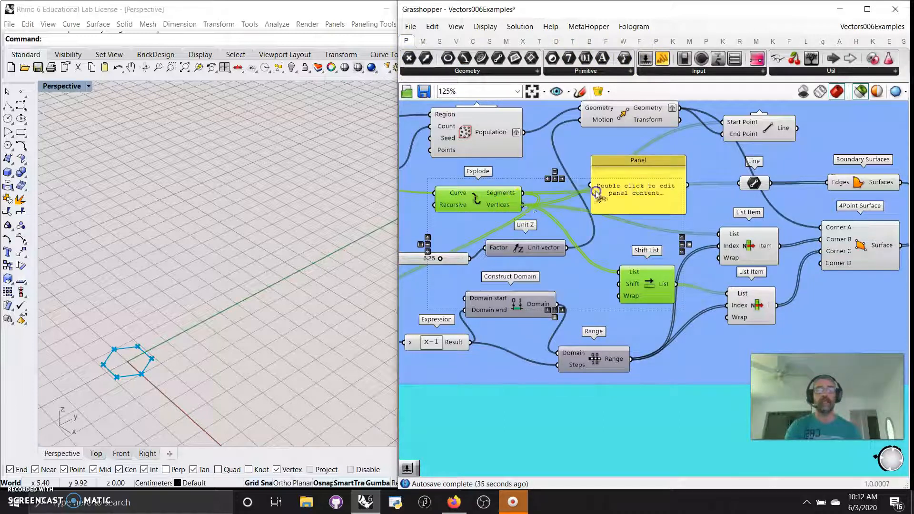
{"action": "left_click_drag", "start_coordinate": [596, 193], "coordinate": [595, 189]}
{"action": "left_click_drag", "start_coordinate": [655, 213], "coordinate": [655, 253]}
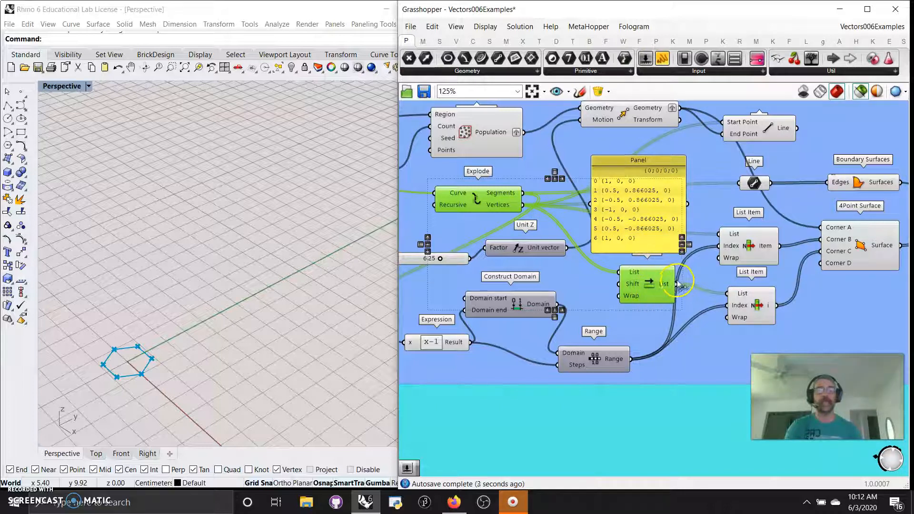
- Duplicate the panel to show the Shift List output and place the copy below the Range component
{"action": "left_click_drag", "start_coordinate": [676, 284], "coordinate": [600, 212]}
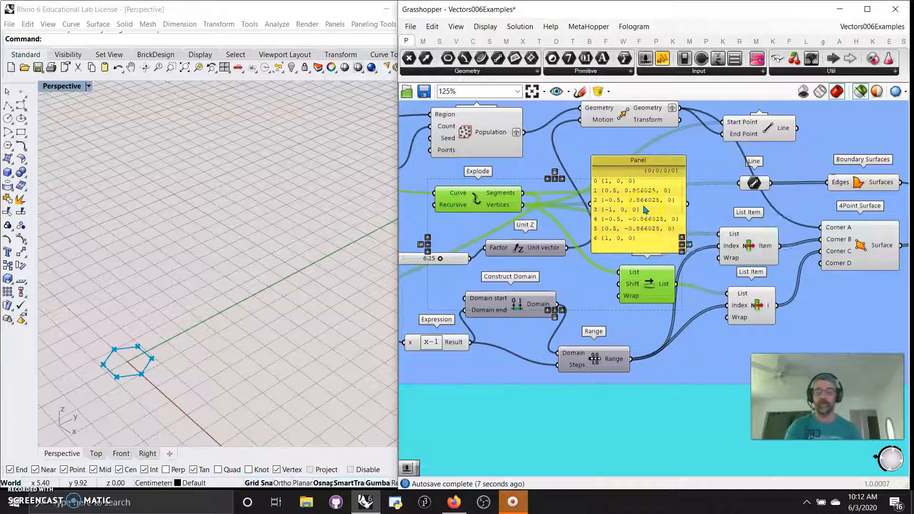
{"action": "left_click", "coordinate": [646, 210]}
{"action": "left_click_drag", "start_coordinate": [644, 208], "coordinate": [598, 363], "text": "alt"}
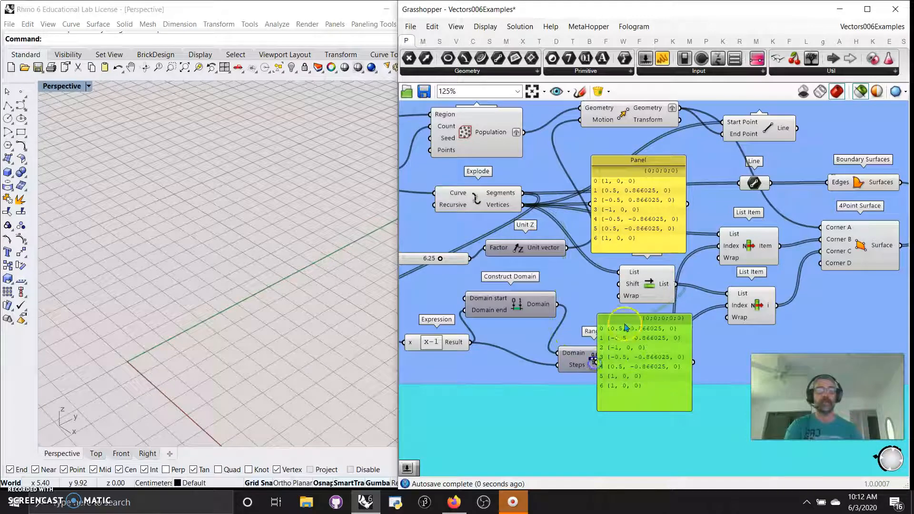
{"action": "left_click", "coordinate": [707, 318]}
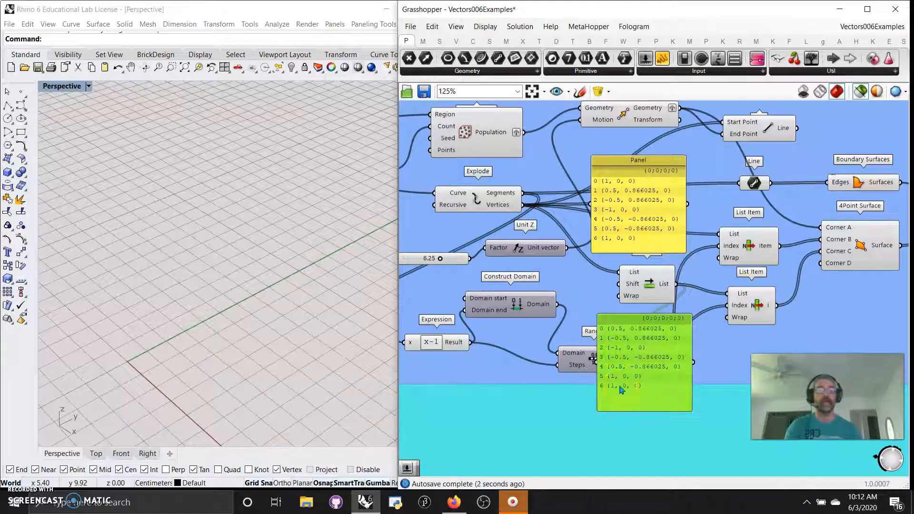
{"action": "left_click_drag", "start_coordinate": [647, 373], "coordinate": [651, 445]}
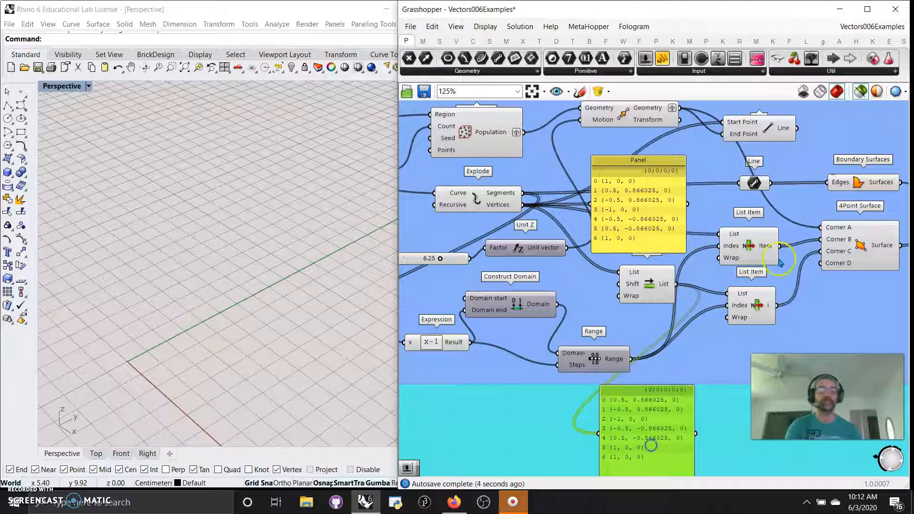
- Compare the previewed points of the two List Item components feeding the 4Point Surface corners
{"action": "left_click", "coordinate": [750, 247]}
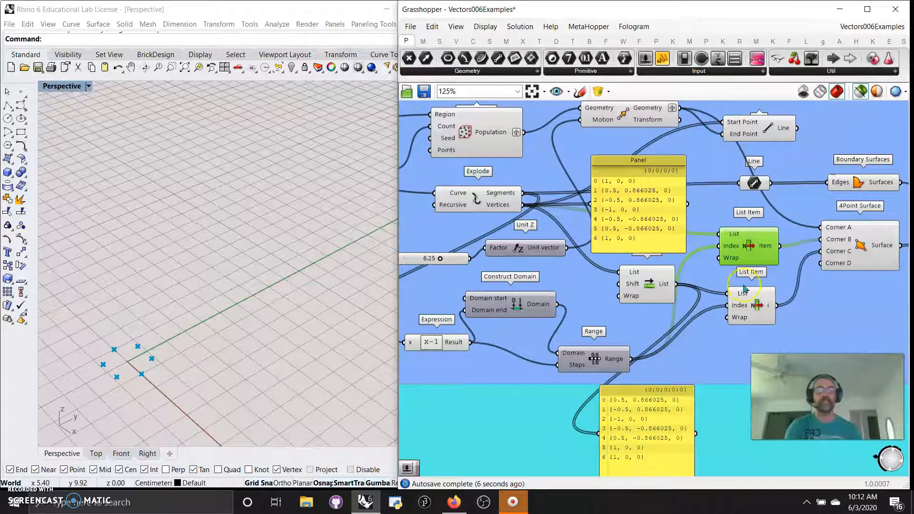
{"action": "left_click", "coordinate": [751, 308]}
{"action": "left_click", "coordinate": [753, 248]}
{"action": "left_click", "coordinate": [753, 305]}
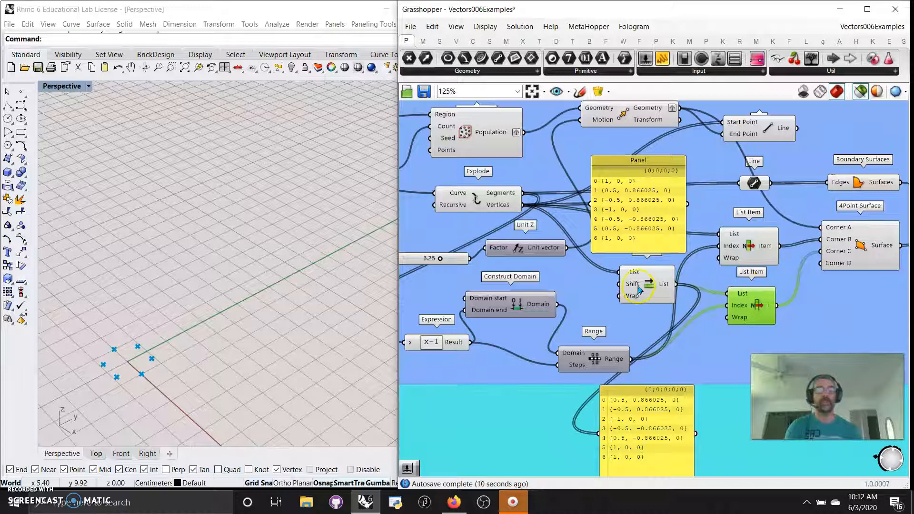
- Create a number slider with value 2 and connect it to the Shift input of Shift List
{"action": "double_click", "coordinate": [573, 282]}
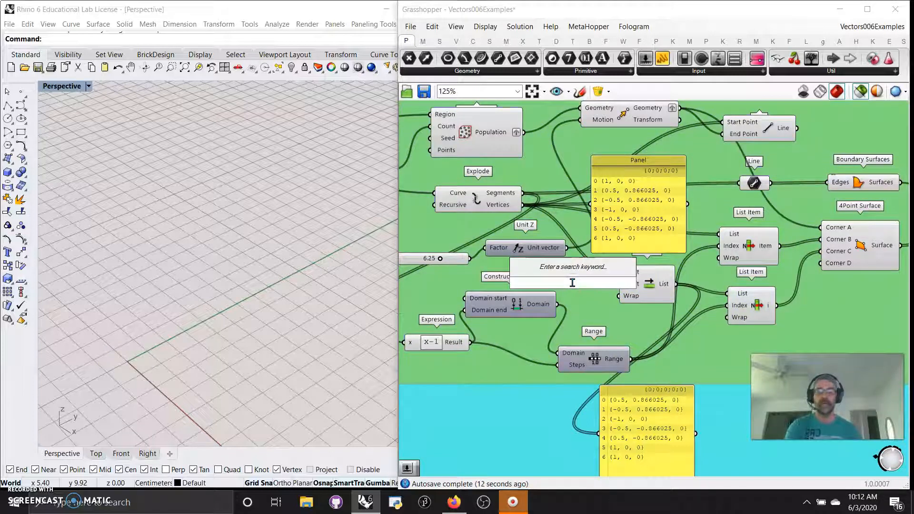
{"action": "type", "text": "2"}
{"action": "key", "text": "Return"}
{"action": "left_click_drag", "start_coordinate": [584, 282], "coordinate": [621, 284]}
{"action": "left_click", "coordinate": [548, 276]}
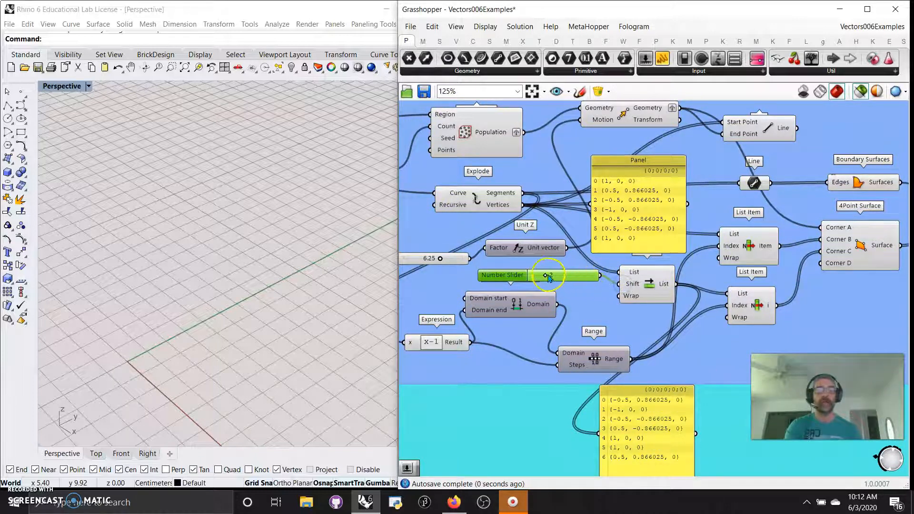
- Set the shift slider to 1, and remove it from the Shift input of Shift List
{"action": "left_click_drag", "start_coordinate": [546, 281], "coordinate": [543, 280]}
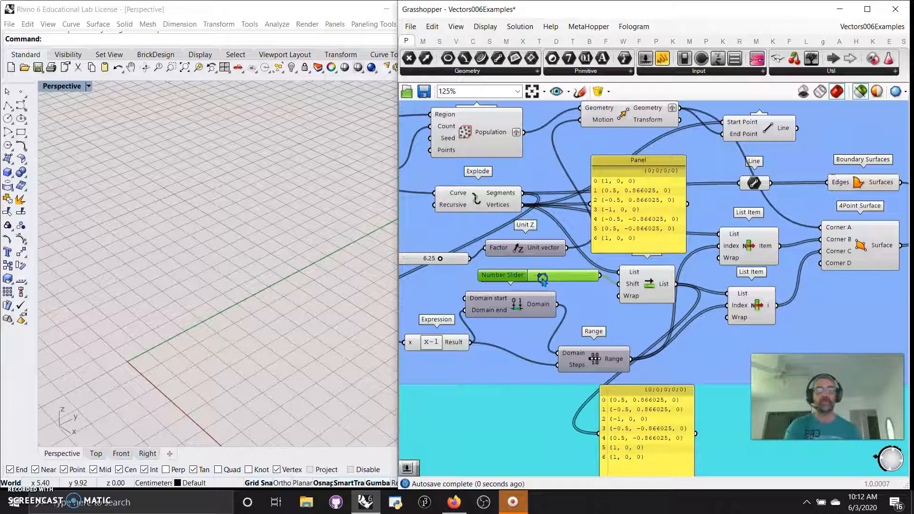
{"action": "right_click", "coordinate": [634, 285]}
{"action": "left_click", "coordinate": [681, 456]}
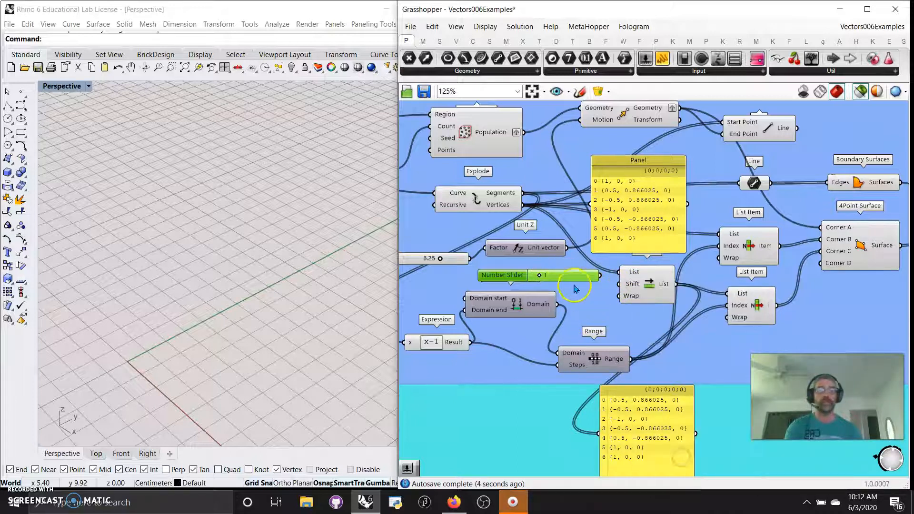
{"action": "key", "text": "Delete"}
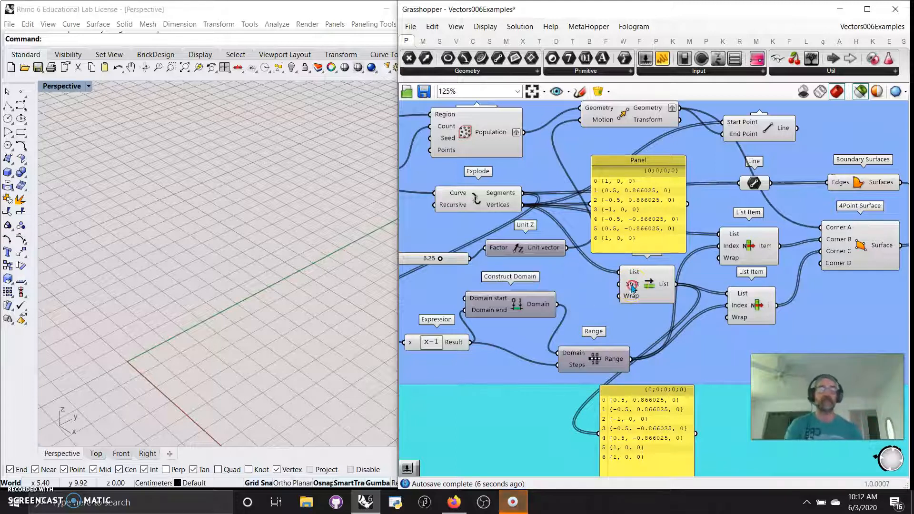
- Extract the Shift input of Shift List into its own parameter and place it just above Construct Domain
{"action": "right_click", "coordinate": [633, 285]}
{"action": "left_click", "coordinate": [672, 459]}
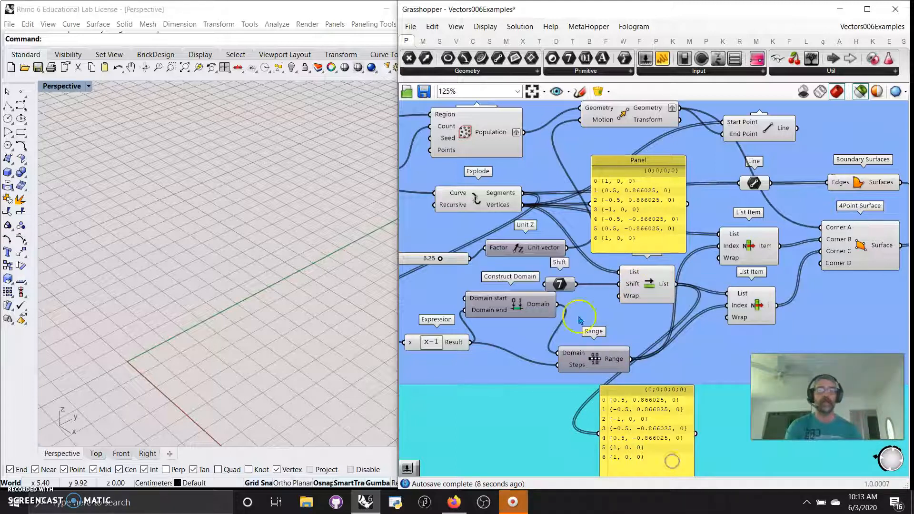
{"action": "left_click_drag", "start_coordinate": [570, 279], "coordinate": [581, 286]}
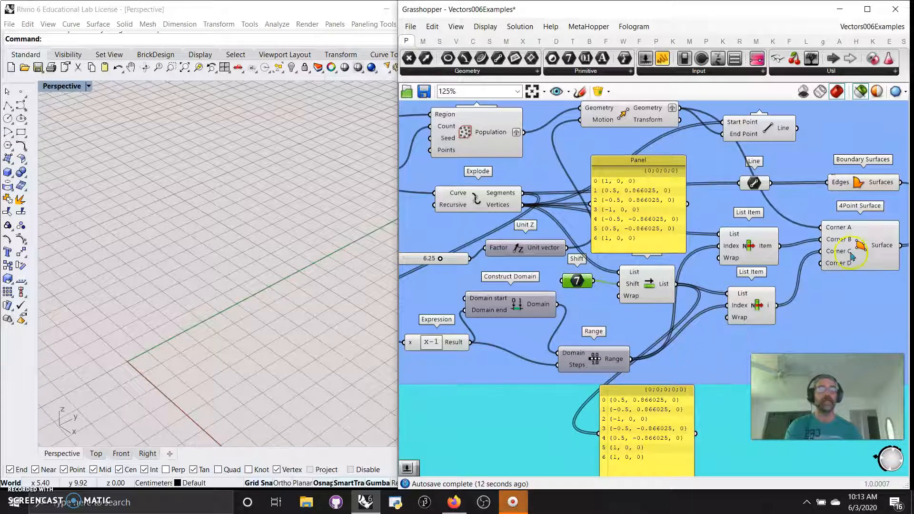
- Compare the previews of Boundary Surfaces, the Move component and both List Item components that feed the 4Point Surface corners
{"action": "left_click", "coordinate": [851, 187]}
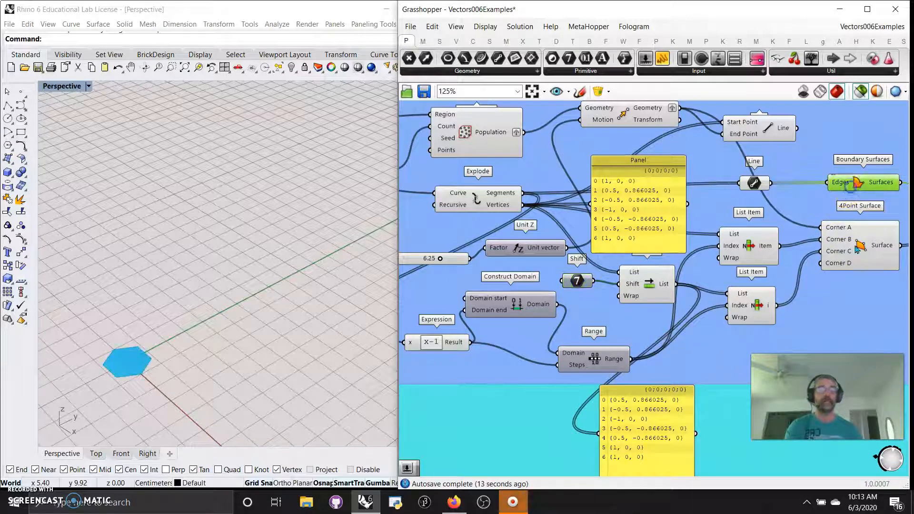
{"action": "left_click", "coordinate": [747, 248]}
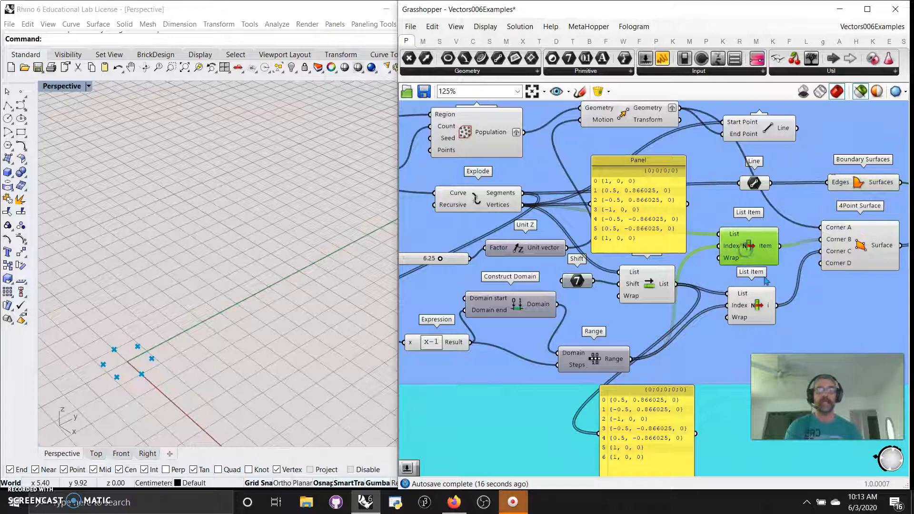
{"action": "left_click", "coordinate": [757, 306]}
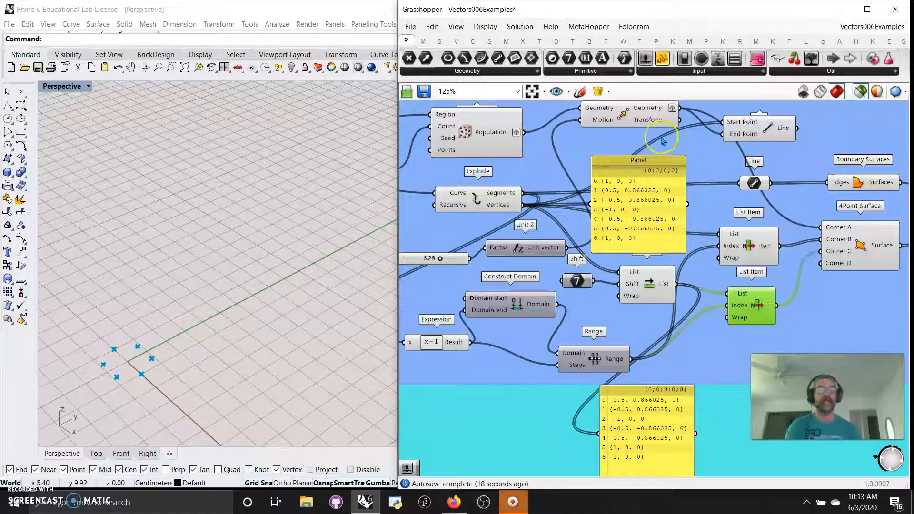
{"action": "left_click", "coordinate": [662, 116]}
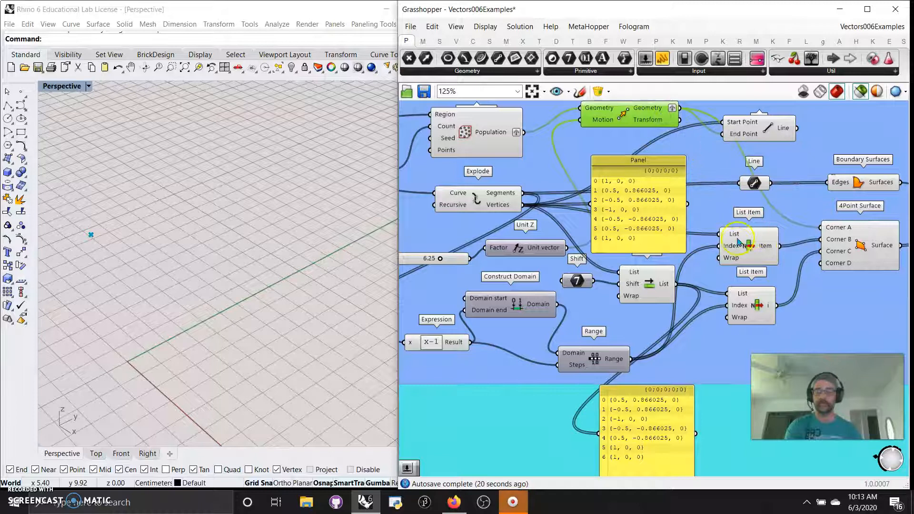
{"action": "left_click", "coordinate": [749, 253], "text": "shift"}
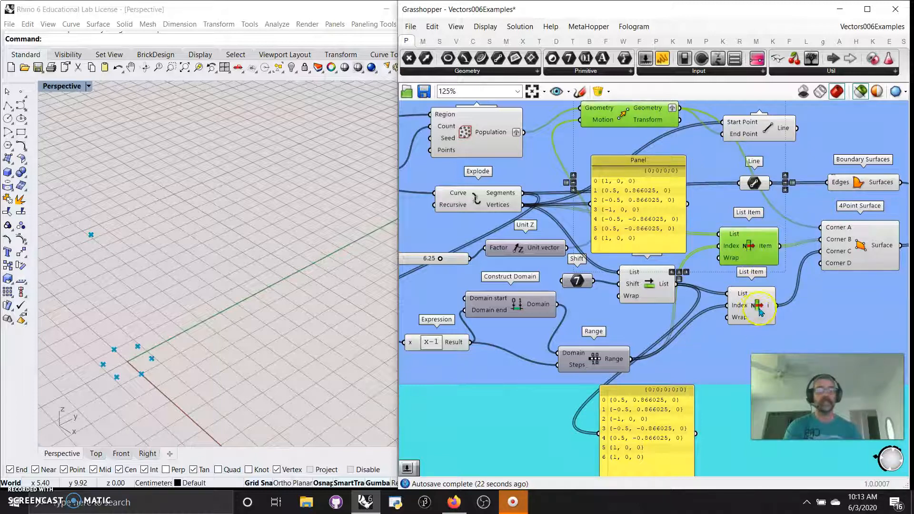
{"action": "left_click", "coordinate": [760, 311], "text": "shift"}
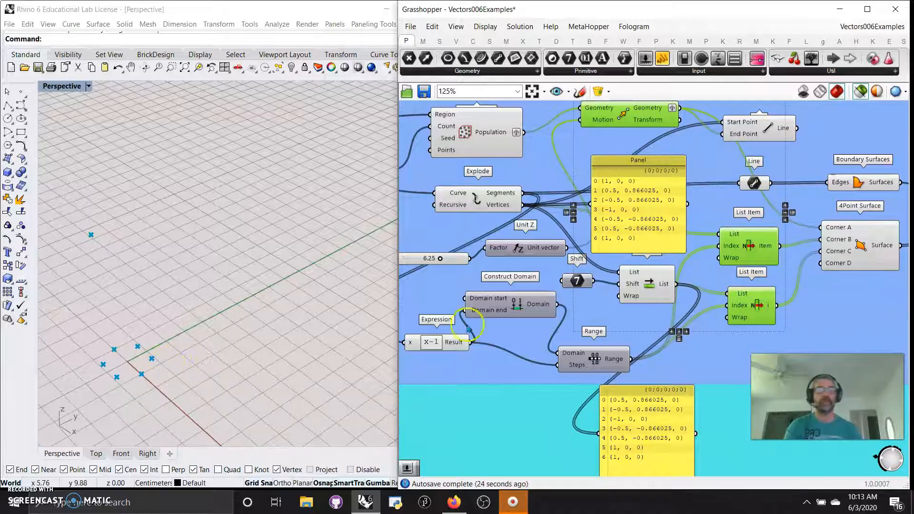
- Examine the lower List Item component up close and preview the resulting 4Point Surface geometry
{"action": "scroll", "coordinate": [738, 306], "scroll_direction": "up", "scroll_amount": 3}
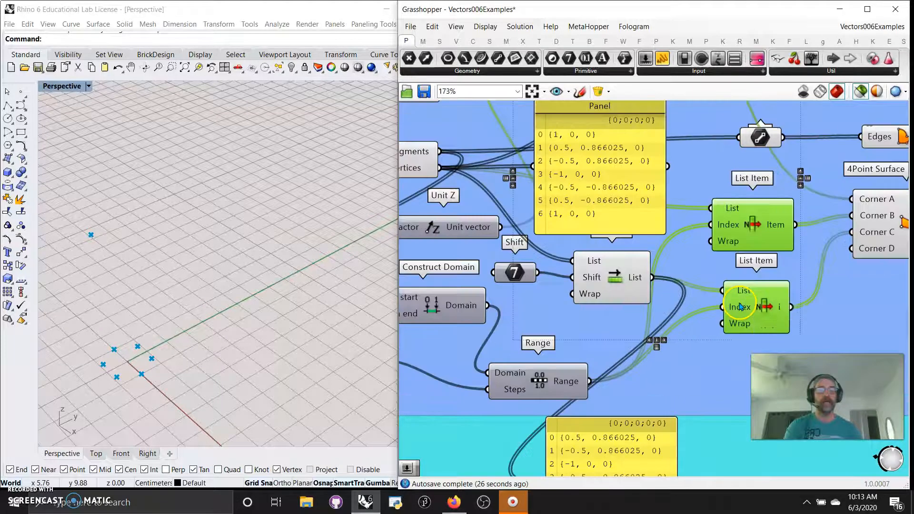
{"action": "scroll", "coordinate": [739, 306], "scroll_direction": "down", "scroll_amount": 2}
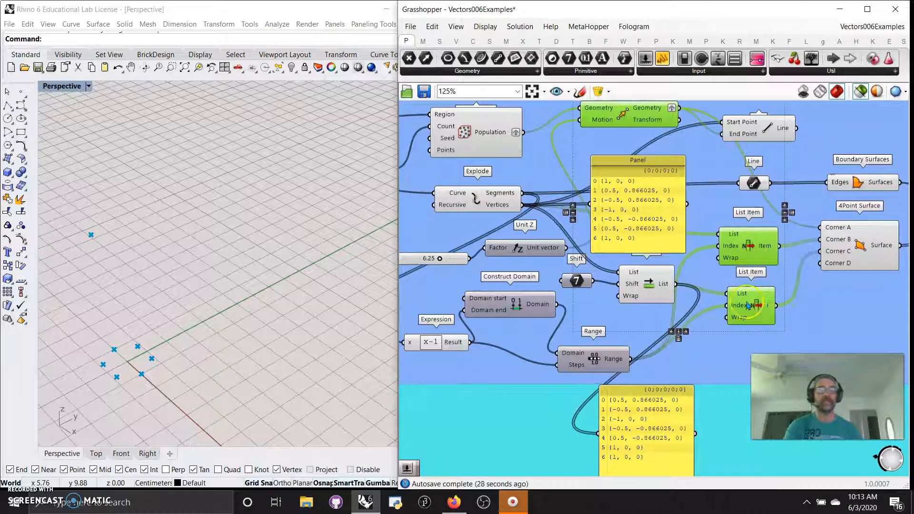
{"action": "scroll", "coordinate": [749, 306], "scroll_direction": "up", "scroll_amount": 8}
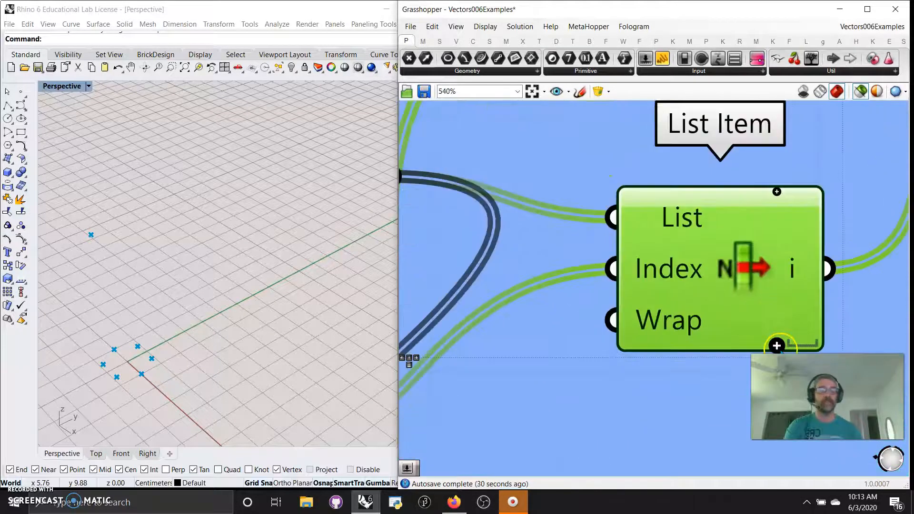
{"action": "scroll", "coordinate": [781, 345], "scroll_direction": "down", "scroll_amount": 8}
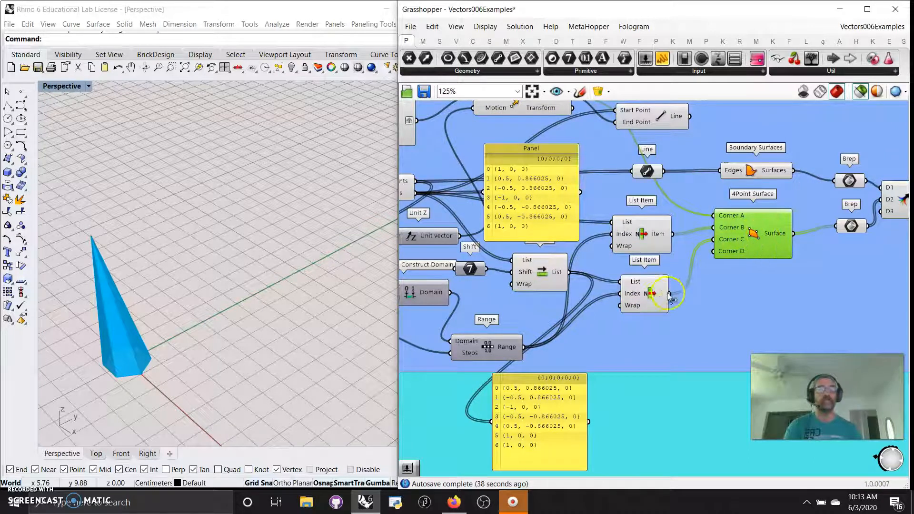
- Add a Param Viewer below Merge and connect the Brep parameter following 4Point Surface to it
{"action": "right_click_drag", "start_coordinate": [817, 276], "coordinate": [732, 271]}
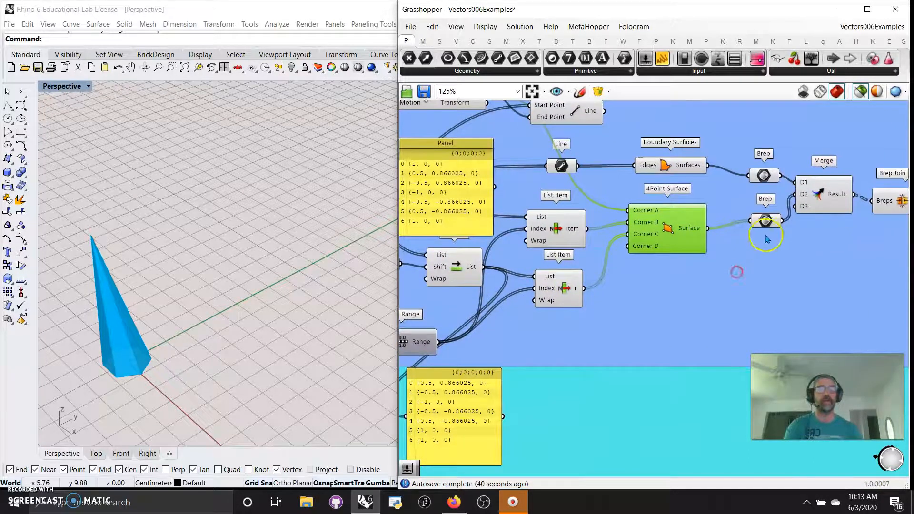
{"action": "left_click", "coordinate": [766, 222]}
{"action": "mouse_move", "coordinate": [767, 222]}
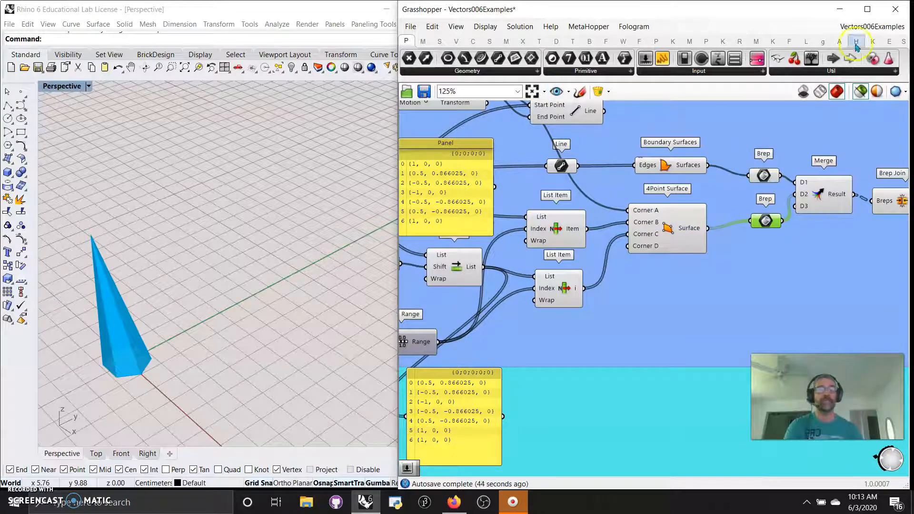
{"action": "left_click_drag", "start_coordinate": [811, 62], "coordinate": [816, 286]}
{"action": "left_click_drag", "start_coordinate": [782, 220], "coordinate": [761, 289]}
- Review how the Explode vertices pass through List Length and the x-1 Expression into Range
{"action": "right_click_drag", "start_coordinate": [631, 339], "coordinate": [810, 284]}
{"action": "right_click_drag", "start_coordinate": [499, 306], "coordinate": [607, 314]}
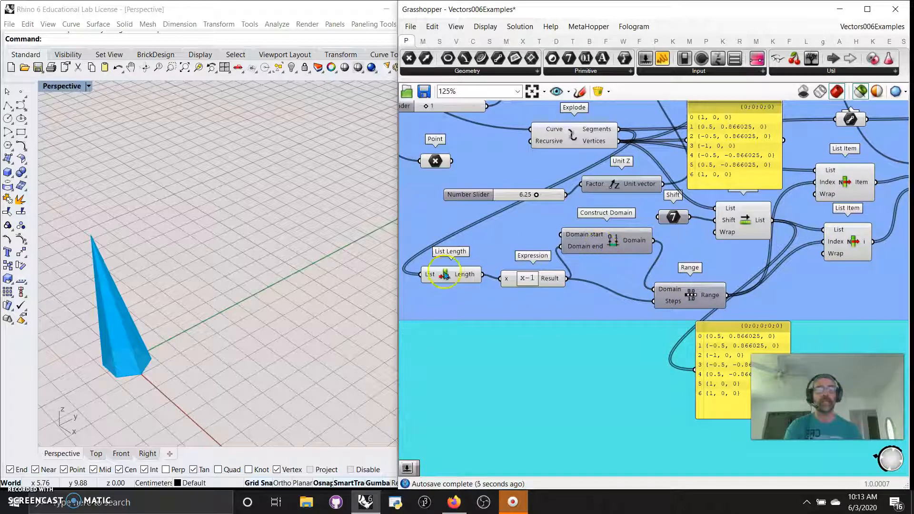
{"action": "left_click", "coordinate": [601, 141]}
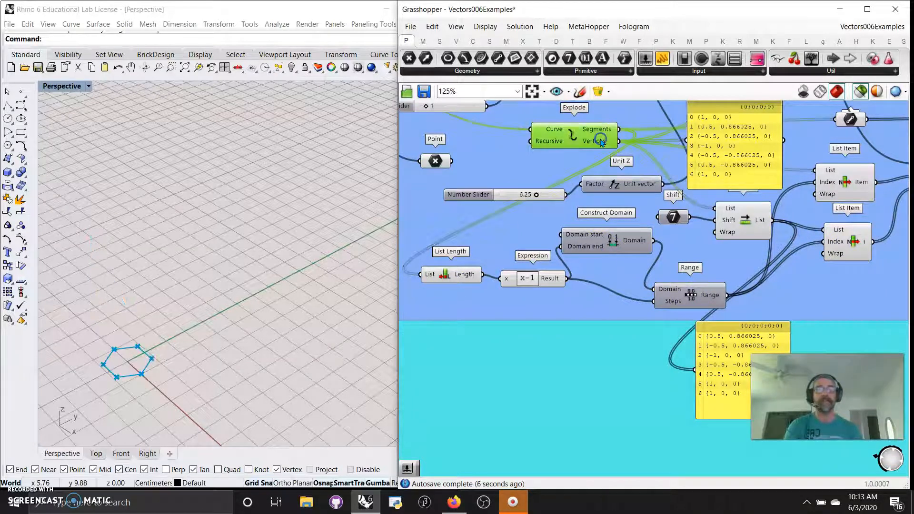
{"action": "left_click", "coordinate": [533, 280]}
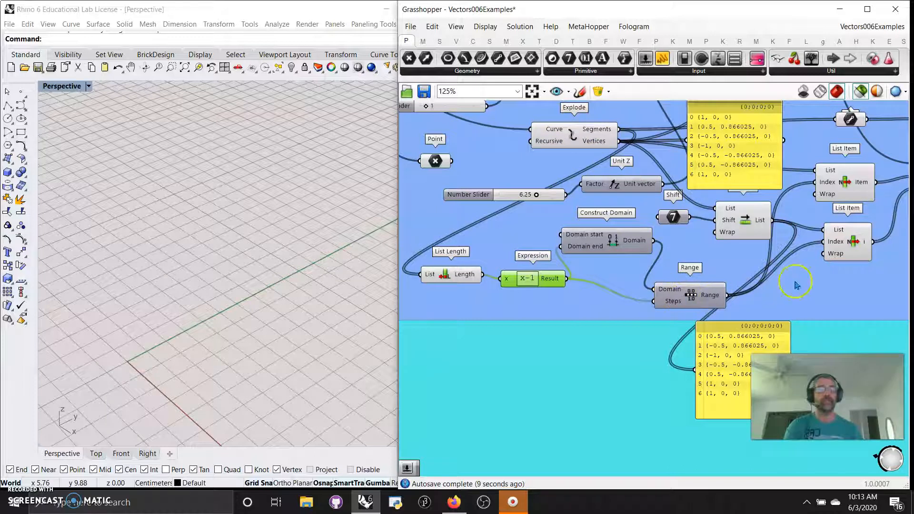
- Preview the Brep parameter after Boundary Surfaces, the Merge result and the Brep Join output
{"action": "right_click_drag", "start_coordinate": [795, 281], "coordinate": [516, 273]}
{"action": "right_click_drag", "start_coordinate": [831, 245], "coordinate": [689, 349]}
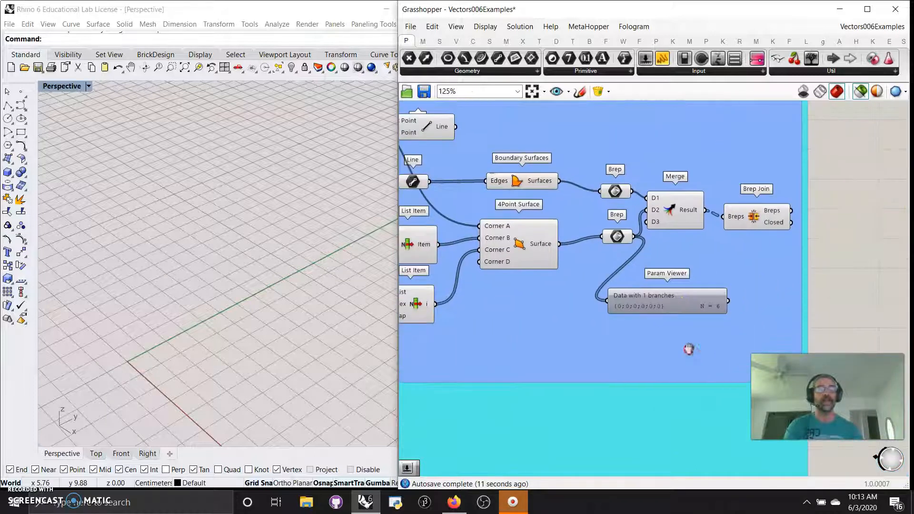
{"action": "left_click", "coordinate": [618, 191]}
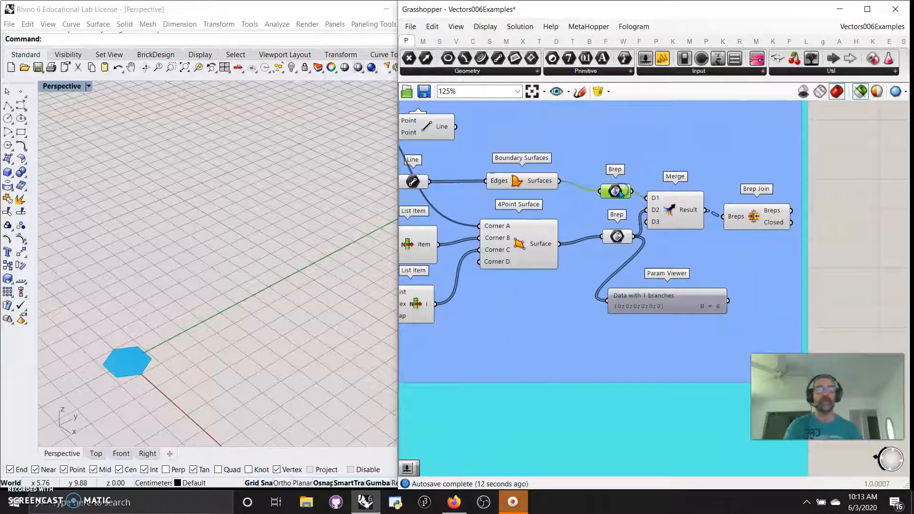
{"action": "left_click", "coordinate": [686, 215]}
{"action": "left_click", "coordinate": [770, 219]}
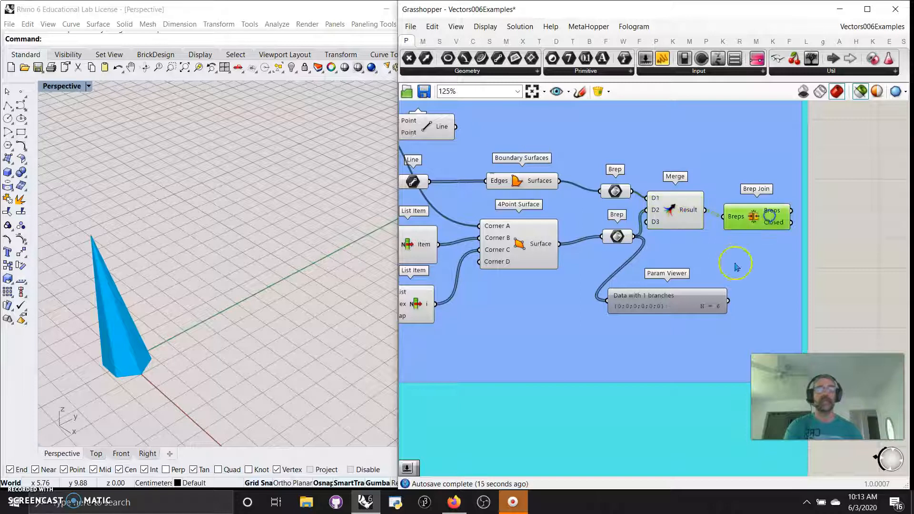
- Turn off the preview of every component in the hexagonal definition except Brep Join, and select Brep Join
{"action": "scroll", "coordinate": [592, 282], "scroll_direction": "down", "scroll_amount": 5}
{"action": "right_click_drag", "start_coordinate": [583, 344], "coordinate": [695, 336]}
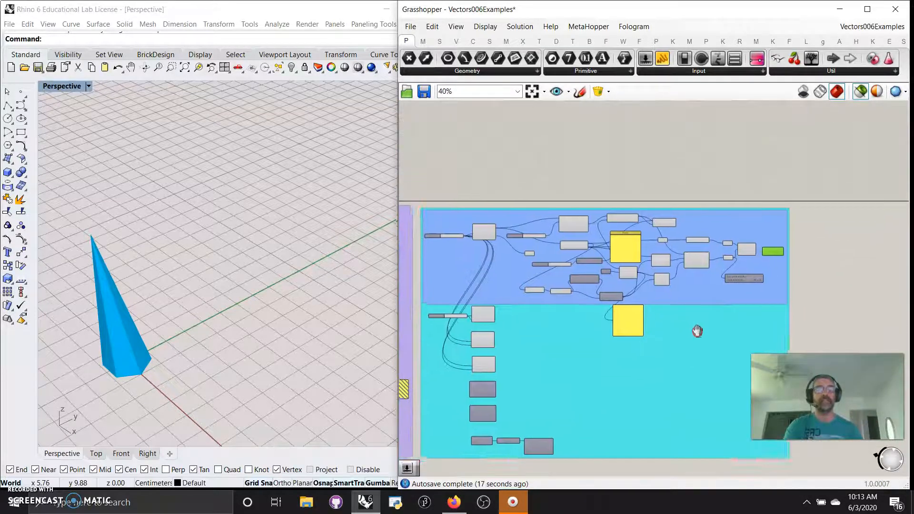
{"action": "left_click_drag", "start_coordinate": [414, 189], "coordinate": [753, 310]}
{"action": "right_click", "coordinate": [837, 267]}
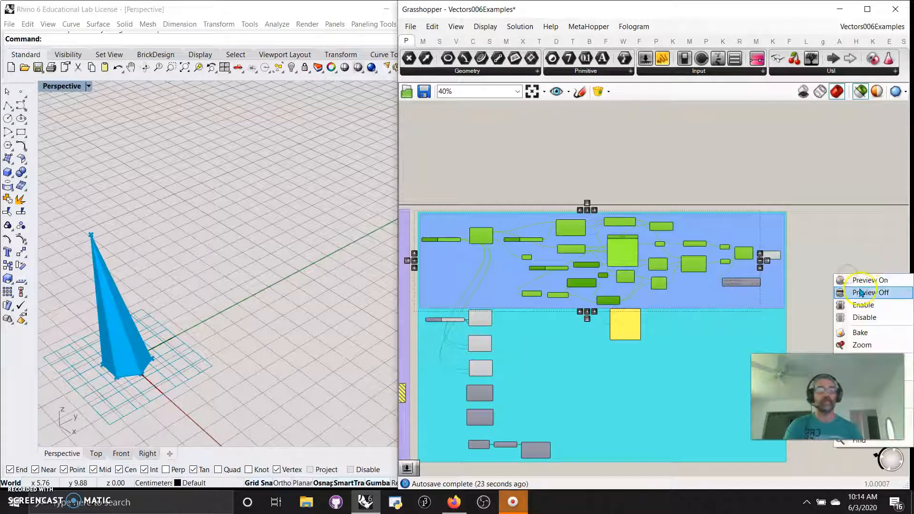
{"action": "left_click", "coordinate": [861, 293]}
{"action": "left_click", "coordinate": [776, 257]}
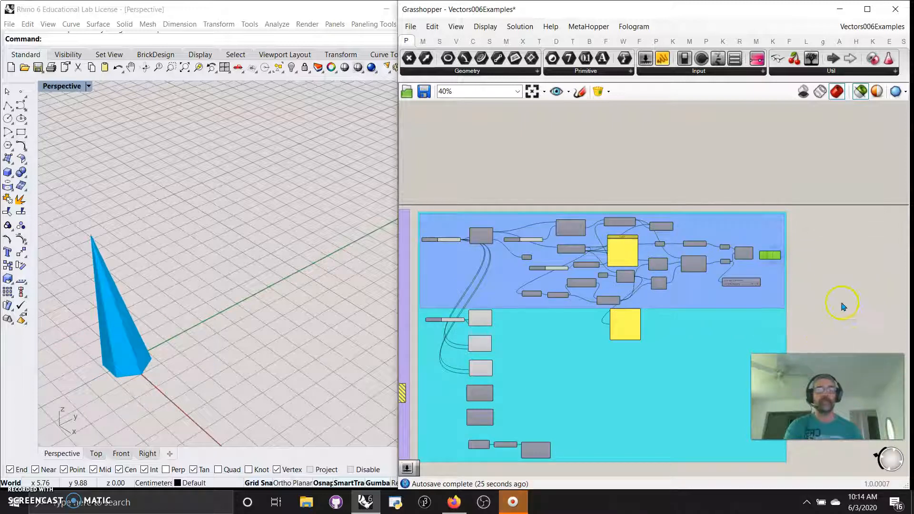
- Set the number slider driving Extent X and Extent Y of the Hexagonal grid to 4
{"action": "right_click_drag", "start_coordinate": [843, 306], "coordinate": [838, 272]}
{"action": "scroll", "coordinate": [414, 214], "scroll_direction": "up", "scroll_amount": 1}
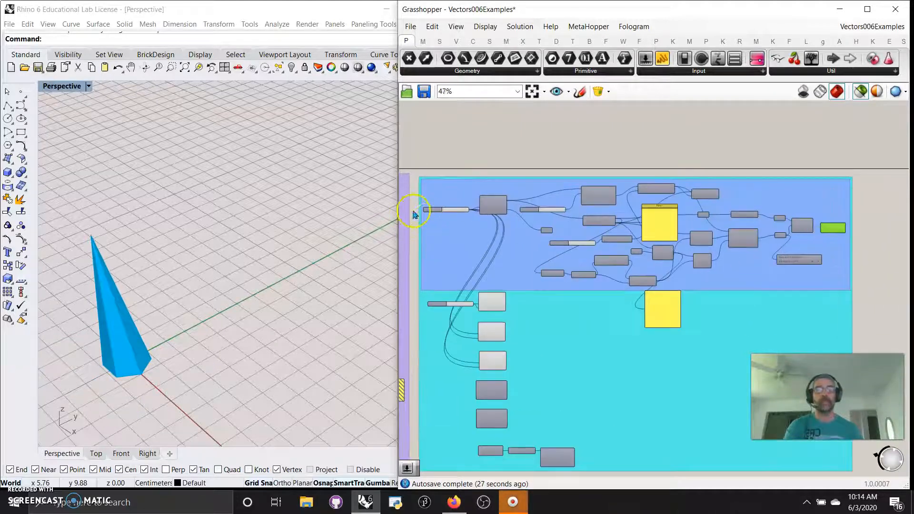
{"action": "scroll", "coordinate": [431, 222], "scroll_direction": "up", "scroll_amount": 5}
{"action": "left_click_drag", "start_coordinate": [505, 232], "coordinate": [525, 231]}
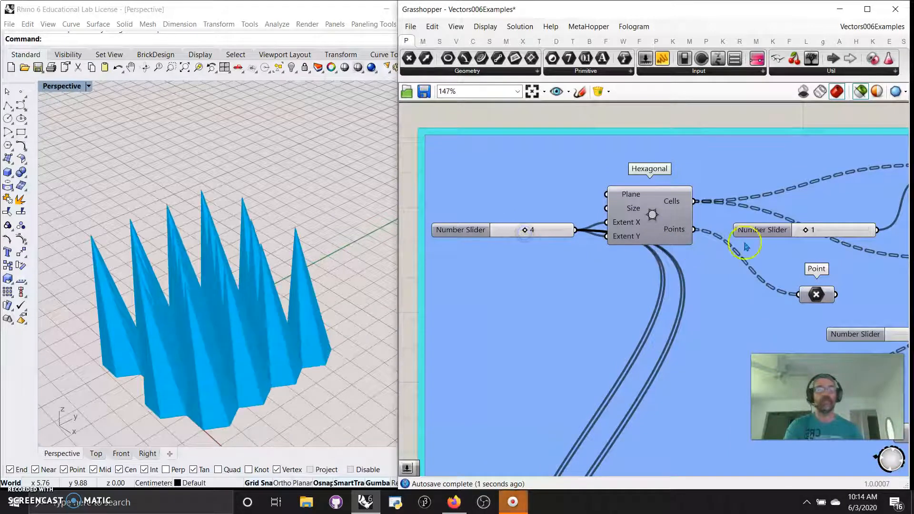
- Select the Hexagonal component and turn off the selected-only preview so all enabled geometry is drawn
{"action": "mouse_move", "coordinate": [811, 232]}
{"action": "left_mouse_down"}
{"action": "mouse_move", "coordinate": [834, 231]}
{"action": "mouse_move", "coordinate": [808, 230]}
{"action": "left_mouse_up"}
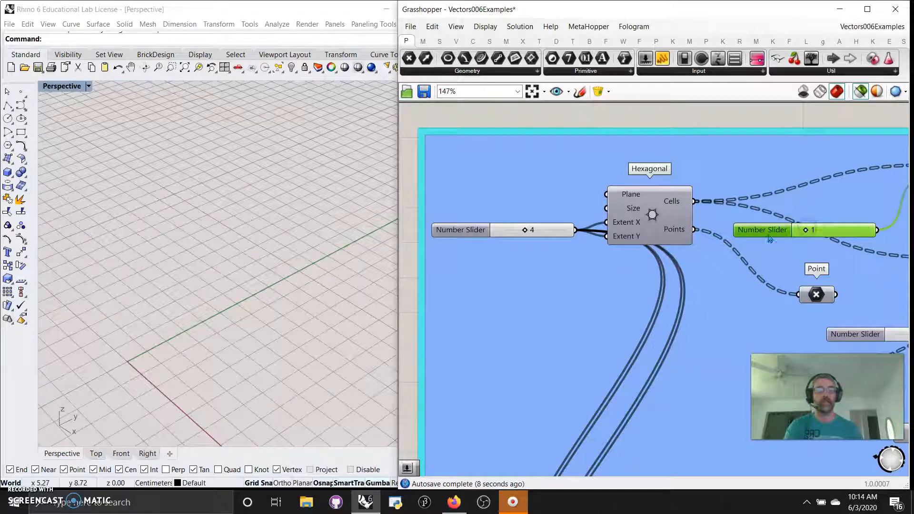
{"action": "left_click", "coordinate": [657, 228]}
{"action": "right_click_drag", "start_coordinate": [815, 264], "coordinate": [656, 260]}
{"action": "left_click", "coordinate": [866, 95]}
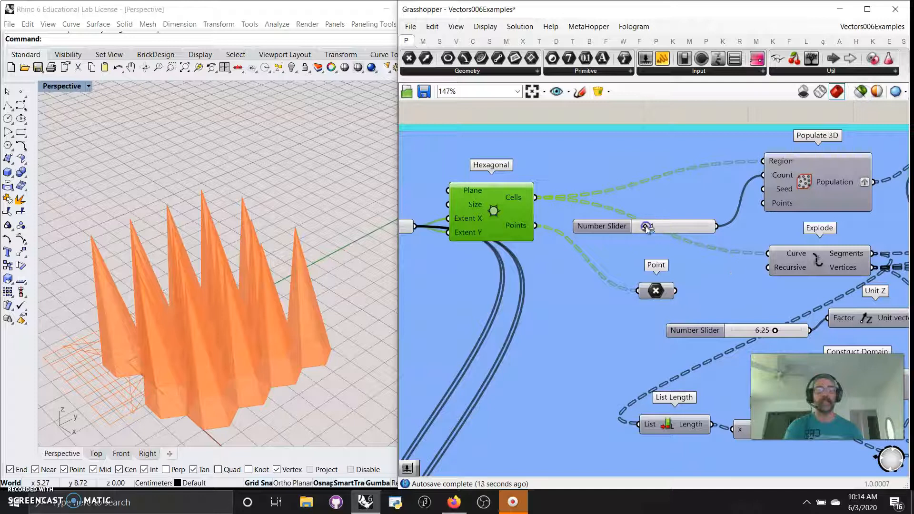
- Try a Populate 3D Count of 3 and examine the spikes in the viewport
{"action": "left_click_drag", "start_coordinate": [651, 228], "coordinate": [661, 229]}
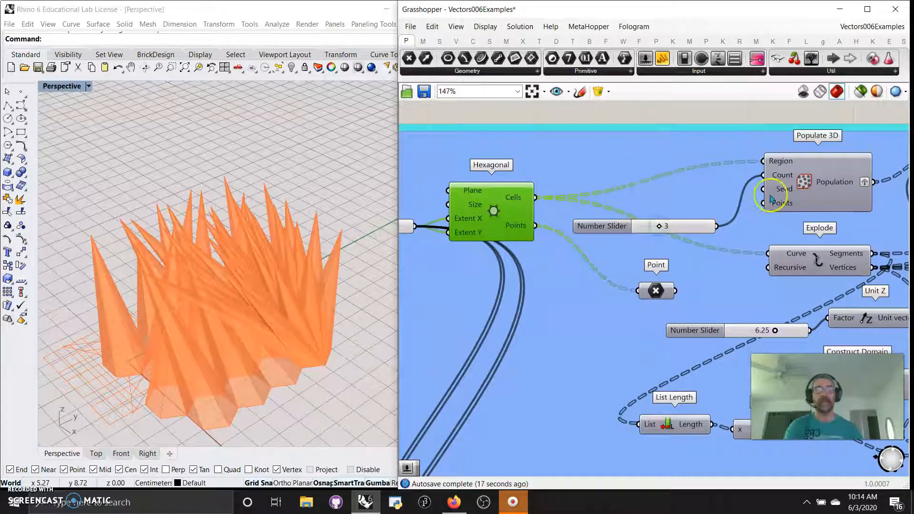
{"action": "scroll", "coordinate": [312, 369], "scroll_direction": "up", "scroll_amount": 5}
- Set the Populate 3D Count slider to 1 and the Hexagonal extent slider to 3
{"action": "right_click_drag", "start_coordinate": [505, 335], "coordinate": [663, 328]}
{"action": "left_click_drag", "start_coordinate": [825, 225], "coordinate": [813, 227]}
{"action": "right_click_drag", "start_coordinate": [546, 310], "coordinate": [620, 307]}
{"action": "mouse_move", "coordinate": [604, 220]}
{"action": "left_mouse_down"}
{"action": "mouse_move", "coordinate": [614, 218]}
{"action": "mouse_move", "coordinate": [600, 228]}
{"action": "left_mouse_up"}
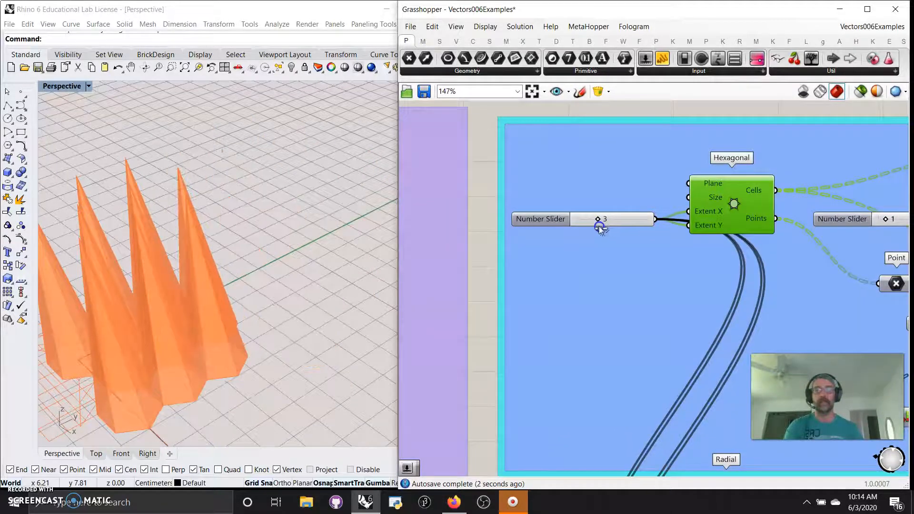
- Examine the Radial, Square and Triangular grid components in the definition and the available Grid component types
{"action": "scroll", "coordinate": [664, 257], "scroll_direction": "down", "scroll_amount": 6}
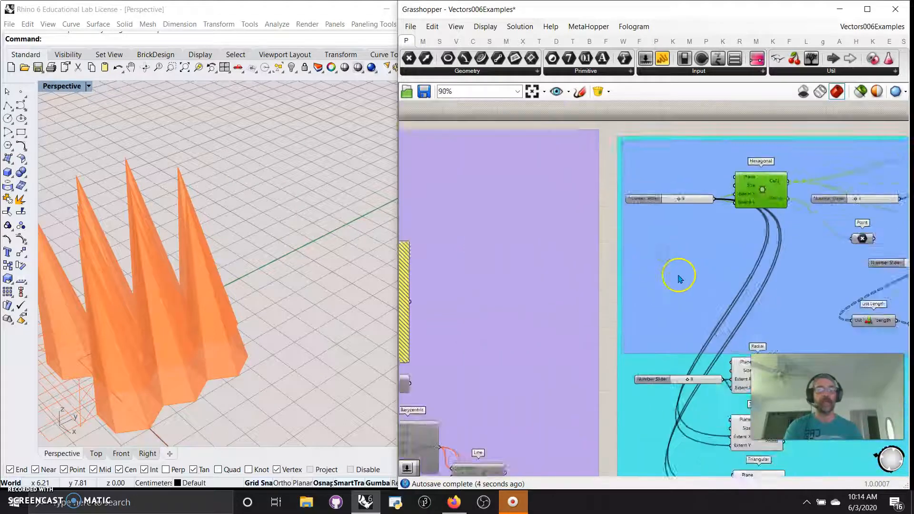
{"action": "right_click_drag", "start_coordinate": [755, 345], "coordinate": [608, 261]}
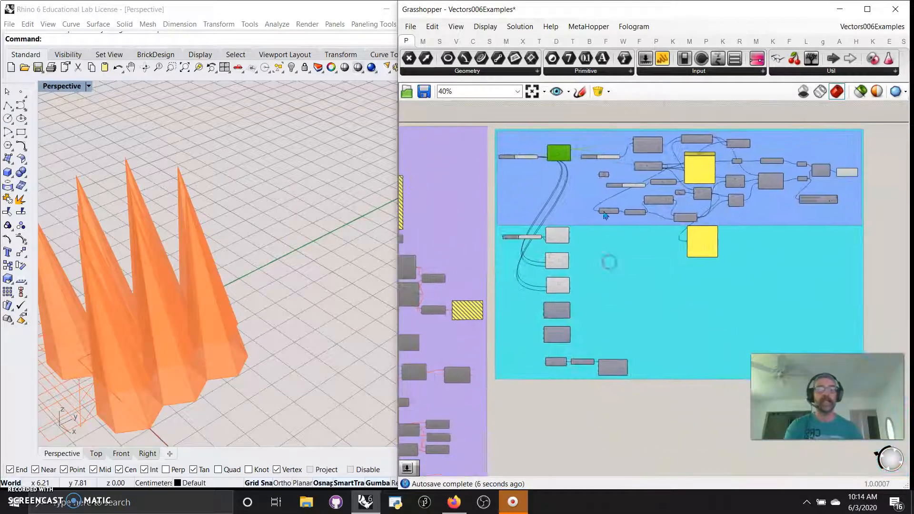
{"action": "scroll", "coordinate": [524, 253], "scroll_direction": "up", "scroll_amount": 3}
{"action": "scroll", "coordinate": [663, 241], "scroll_direction": "up", "scroll_amount": 3}
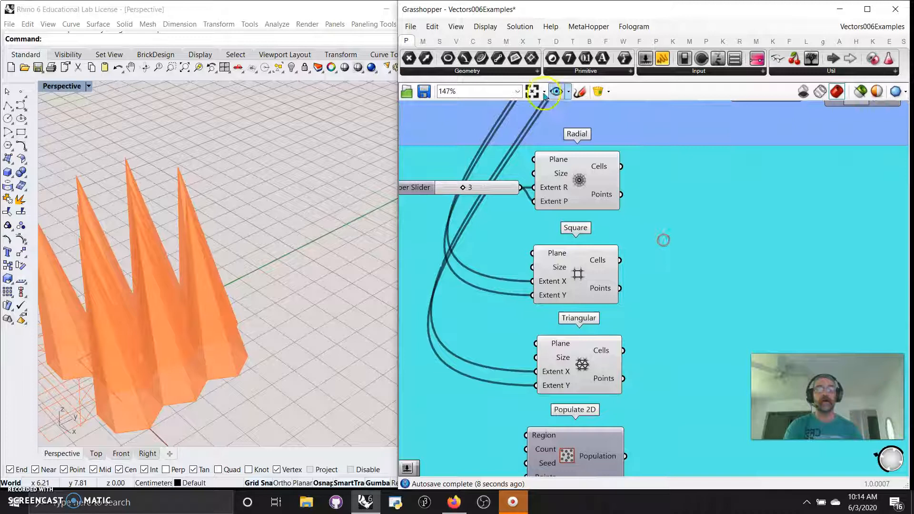
{"action": "left_click", "coordinate": [456, 42]}
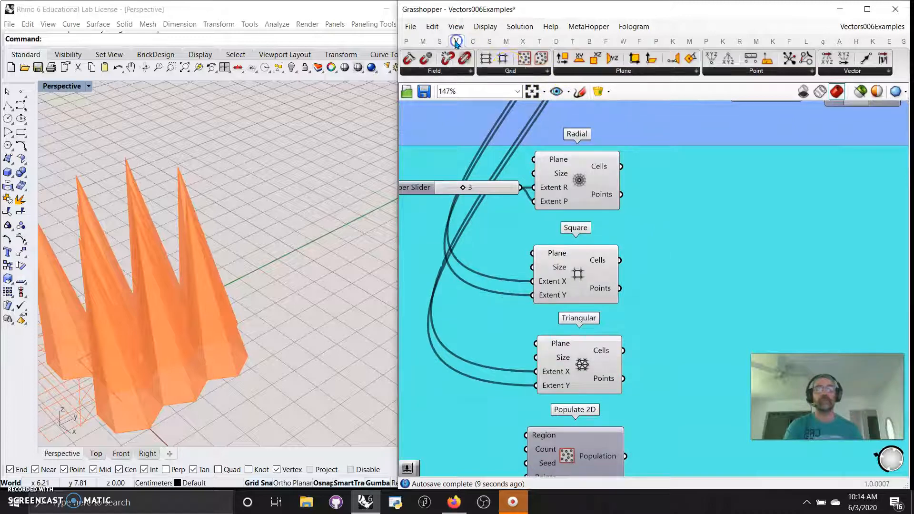
{"action": "left_click", "coordinate": [510, 71]}
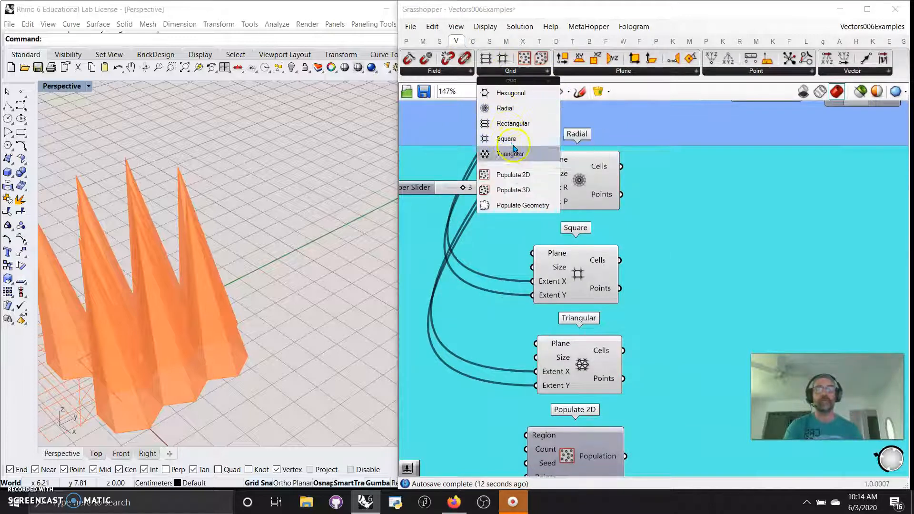
{"action": "scroll", "coordinate": [643, 216], "scroll_direction": "down", "scroll_amount": 6}
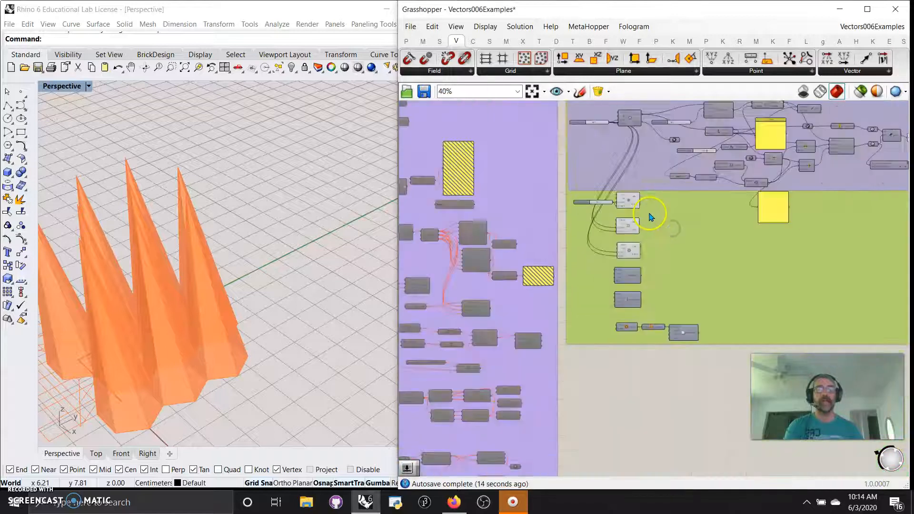
{"action": "scroll", "coordinate": [633, 204], "scroll_direction": "up", "scroll_amount": 4}
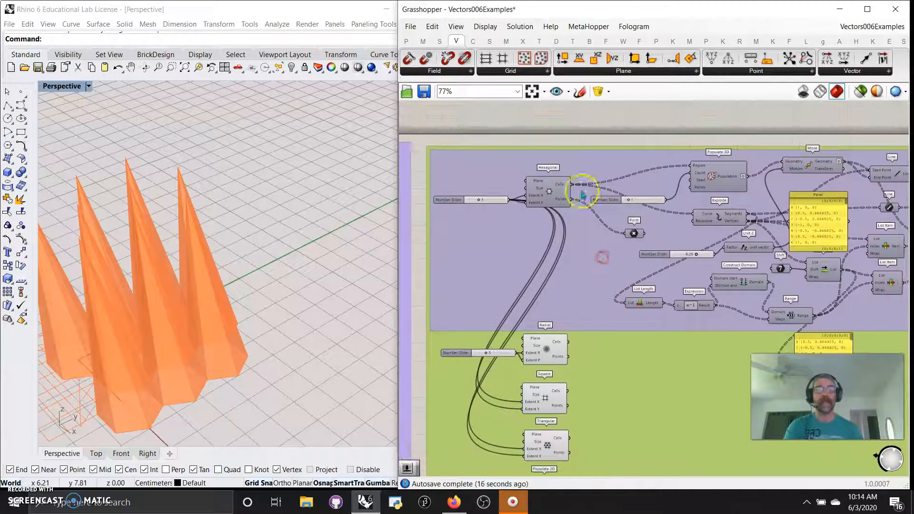
- Move the cell wires from the Hexagonal grid's Cells output to the Radial grid's Cells output and view the spikes
{"action": "left_click", "coordinate": [604, 208]}
{"action": "left_click_drag", "start_coordinate": [604, 207], "coordinate": [568, 342]}
{"action": "left_click", "coordinate": [230, 320]}
{"action": "right_click_drag", "start_coordinate": [231, 319], "coordinate": [169, 328]}
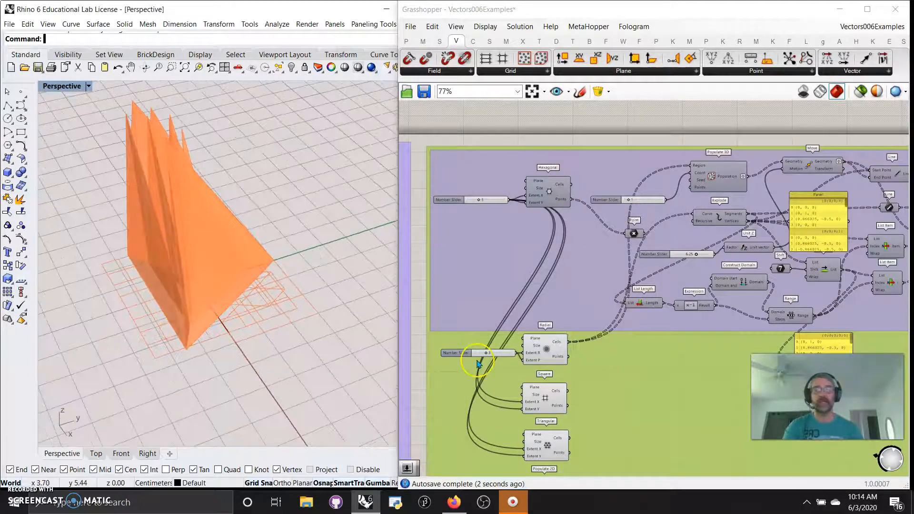
- Set the slider driving Radial Extent R and Extent P to 6 and inspect the surface in the maximized Top viewport
{"action": "scroll", "coordinate": [478, 363], "scroll_direction": "up", "scroll_amount": 3}
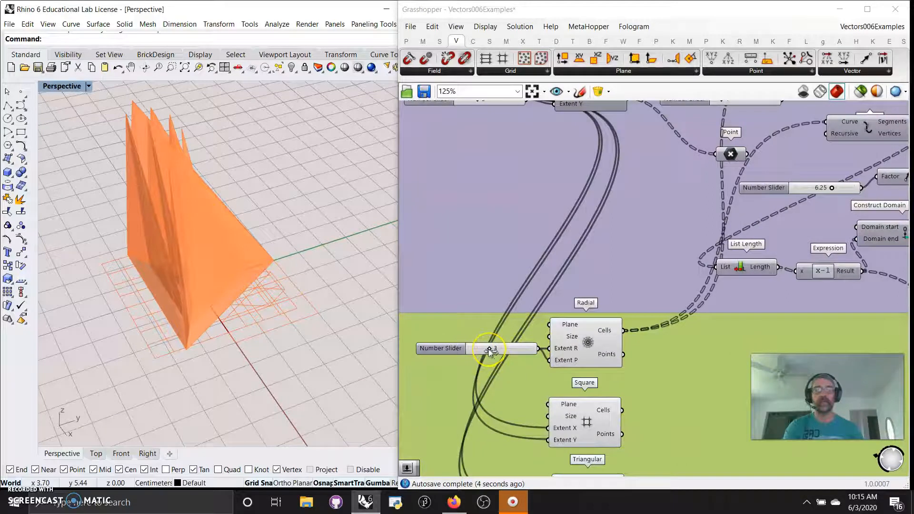
{"action": "left_click_drag", "start_coordinate": [490, 353], "coordinate": [508, 353]}
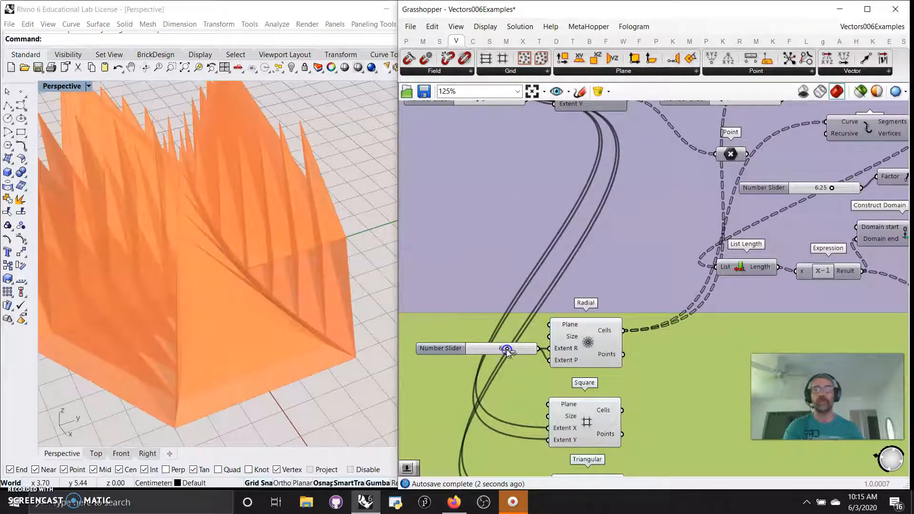
{"action": "double_click", "coordinate": [62, 86]}
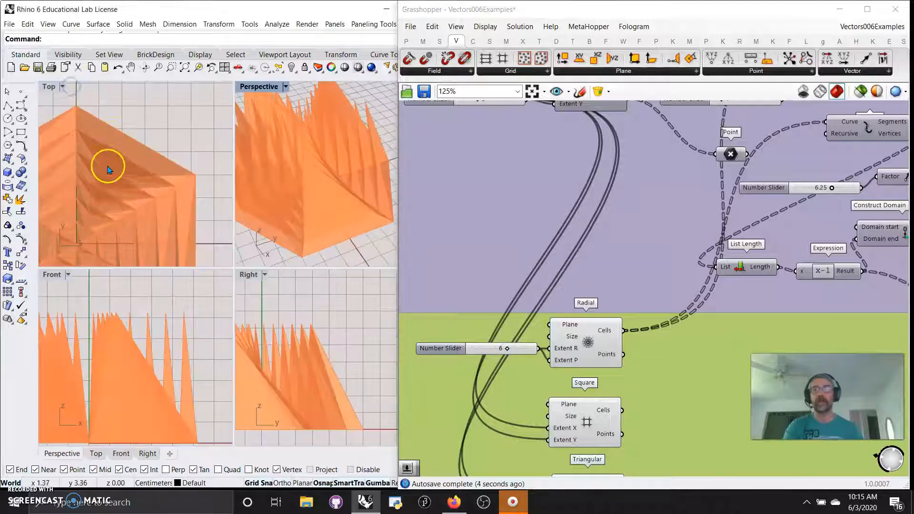
{"action": "double_click", "coordinate": [54, 87]}
{"action": "scroll", "coordinate": [219, 219], "scroll_direction": "up", "scroll_amount": 5}
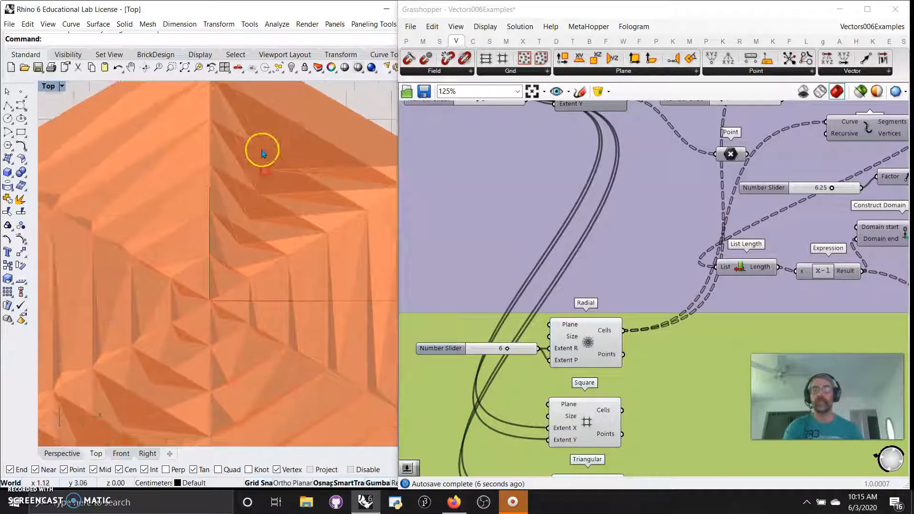
{"action": "scroll", "coordinate": [249, 264], "scroll_direction": "down", "scroll_amount": 5}
{"action": "right_click_drag", "start_coordinate": [249, 263], "coordinate": [256, 247]}
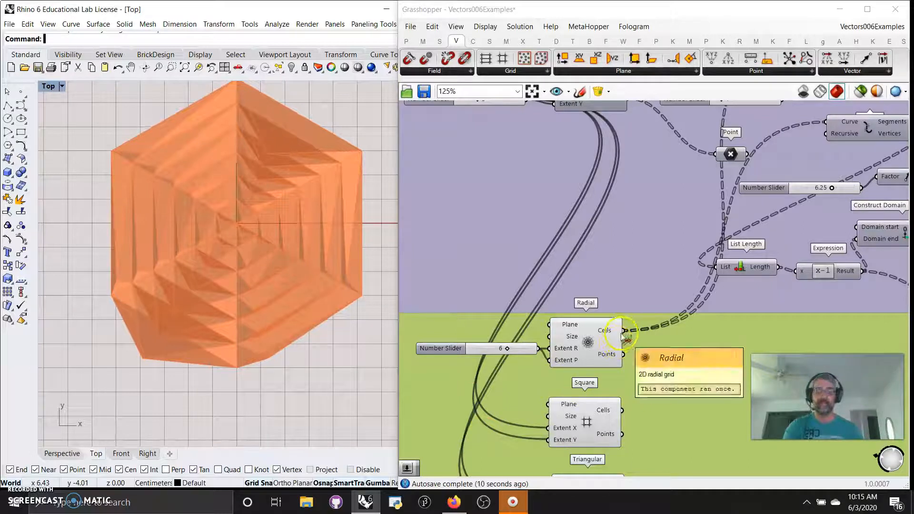
- Move the cell wires from the Radial grid's Cells output to the Square grid's Cells output
{"action": "left_click_drag", "start_coordinate": [624, 331], "coordinate": [623, 410], "text": "ctrl+shift"}
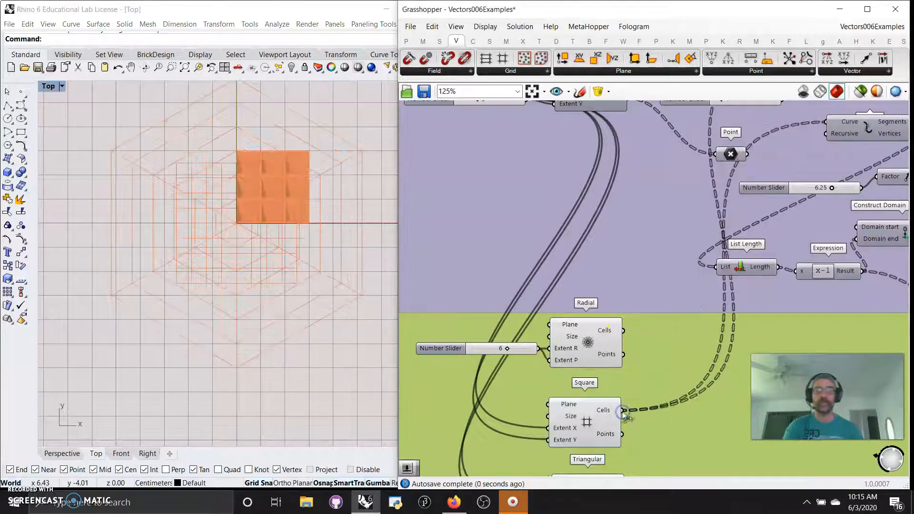
{"action": "scroll", "coordinate": [329, 220], "scroll_direction": "up", "scroll_amount": 3}
{"action": "right_click_drag", "start_coordinate": [277, 180], "coordinate": [271, 250]}
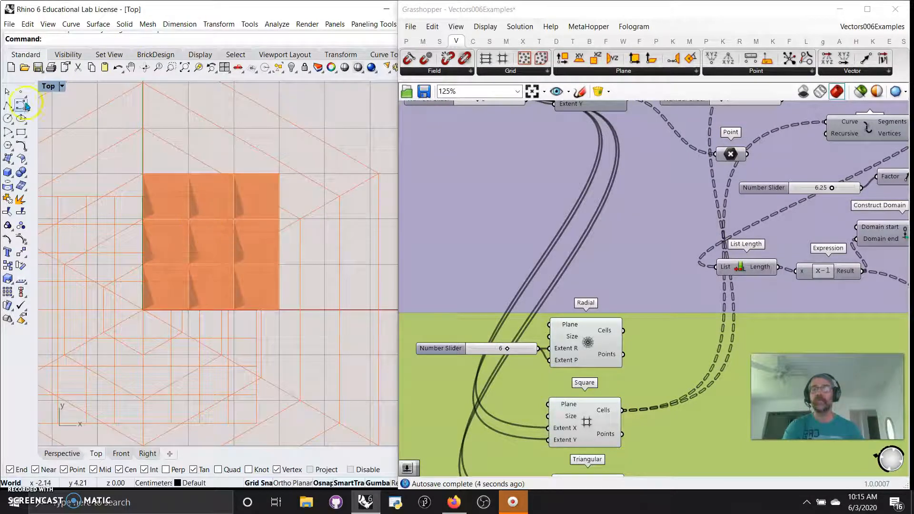
- Change the Top viewport's display mode and return to a maximized Perspective viewport to view the square-grid spikes
{"action": "left_click", "coordinate": [50, 86]}
{"action": "left_click", "coordinate": [67, 136]}
{"action": "mouse_move", "coordinate": [223, 296]}
{"action": "right_mouse_down"}
{"action": "mouse_move", "coordinate": [222, 280]}
{"action": "mouse_move", "coordinate": [221, 303]}
{"action": "right_mouse_up"}
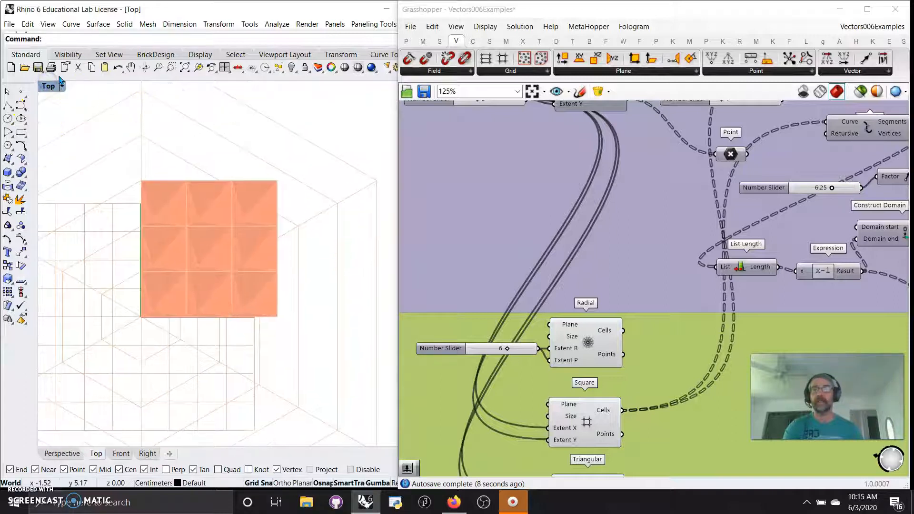
{"action": "double_click", "coordinate": [51, 88]}
{"action": "double_click", "coordinate": [262, 87]}
{"action": "mouse_move", "coordinate": [286, 286]}
{"action": "right_mouse_down"}
{"action": "mouse_move", "coordinate": [259, 286]}
{"action": "mouse_move", "coordinate": [290, 281]}
{"action": "right_mouse_up"}
- Move the cell wires from the Square grid's Cells output to the Triangular grid's Cells output
{"action": "right_click_drag", "start_coordinate": [534, 417], "coordinate": [485, 283]}
{"action": "left_click_drag", "start_coordinate": [560, 276], "coordinate": [569, 352], "text": "ctrl+shift"}
{"action": "right_click_drag", "start_coordinate": [262, 326], "coordinate": [259, 312]}
- Examine the spare Populate 2D, Populate 3D and Populate Geometry components and the Populate 3D used in the main definition
{"action": "right_click_drag", "start_coordinate": [574, 400], "coordinate": [560, 287]}
{"action": "right_click_drag", "start_coordinate": [602, 360], "coordinate": [601, 251]}
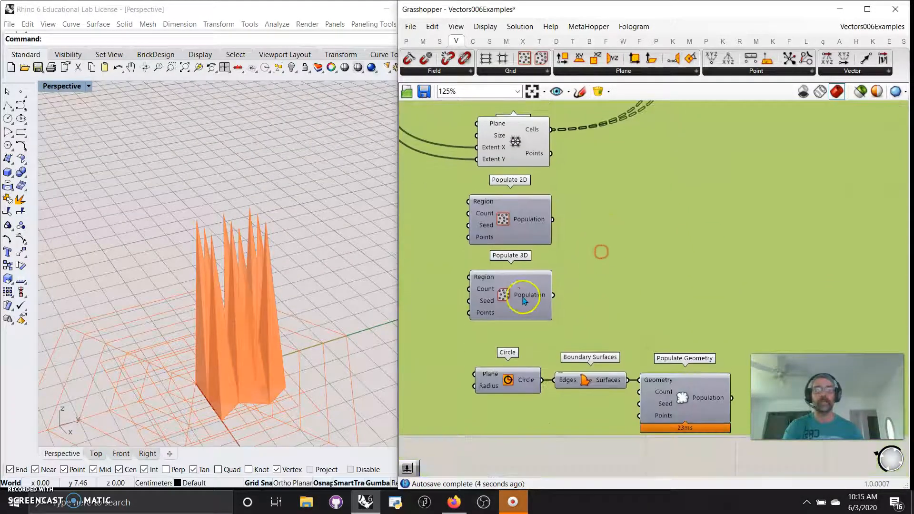
{"action": "scroll", "coordinate": [636, 290], "scroll_direction": "down", "scroll_amount": 6}
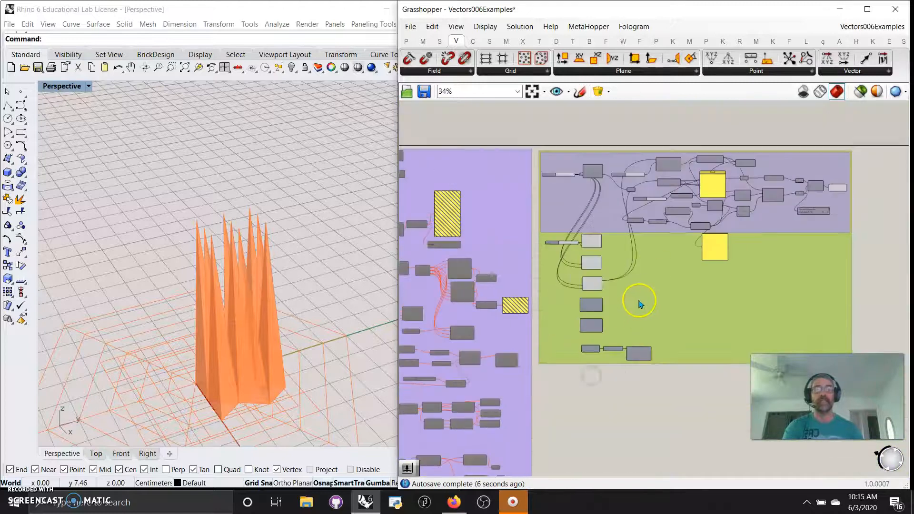
{"action": "scroll", "coordinate": [639, 302], "scroll_direction": "up", "scroll_amount": 3}
{"action": "scroll", "coordinate": [638, 252], "scroll_direction": "up", "scroll_amount": 4}
{"action": "scroll", "coordinate": [541, 302], "scroll_direction": "down", "scroll_amount": 6}
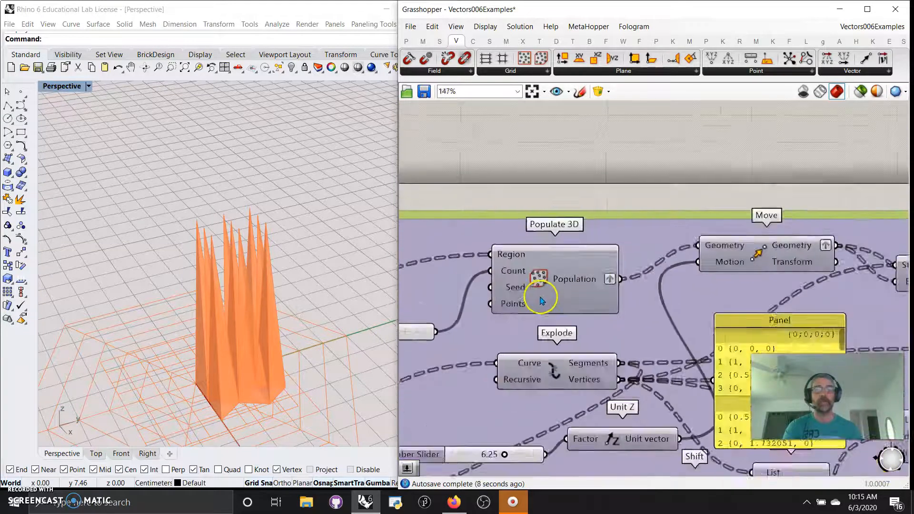
{"action": "right_click_drag", "start_coordinate": [535, 326], "coordinate": [630, 152]}
{"action": "scroll", "coordinate": [544, 350], "scroll_direction": "up", "scroll_amount": 5}
{"action": "right_click_drag", "start_coordinate": [675, 371], "coordinate": [634, 226]}
{"action": "left_click_drag", "start_coordinate": [519, 289], "coordinate": [519, 289]}
{"action": "left_click", "coordinate": [668, 309]}
{"action": "left_click", "coordinate": [668, 311]}
{"action": "left_click", "coordinate": [565, 296]}
{"action": "right_click_drag", "start_coordinate": [575, 340], "coordinate": [564, 313]}
- Turn on preview for the Circle, Boundary Surfaces and Populate Geometry components and draw only selected geometry
{"action": "left_click_drag", "start_coordinate": [703, 373], "coordinate": [463, 230]}
{"action": "right_click", "coordinate": [509, 389]}
{"action": "left_click", "coordinate": [540, 347]}
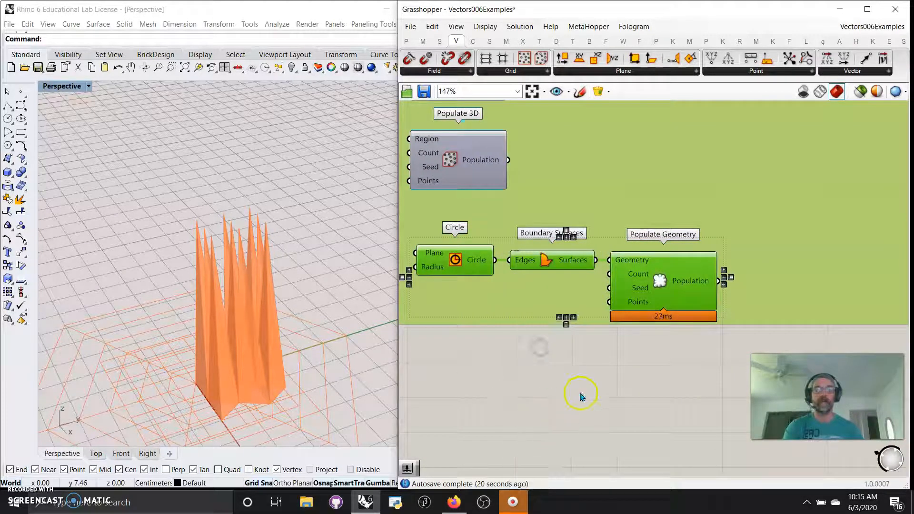
{"action": "left_click_drag", "start_coordinate": [653, 368], "coordinate": [469, 240]}
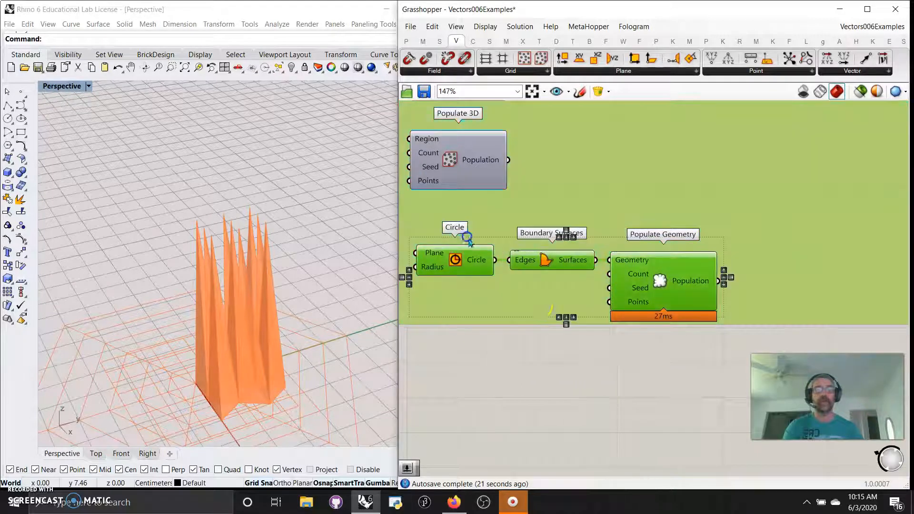
{"action": "right_click", "coordinate": [566, 339]}
{"action": "left_click", "coordinate": [590, 320]}
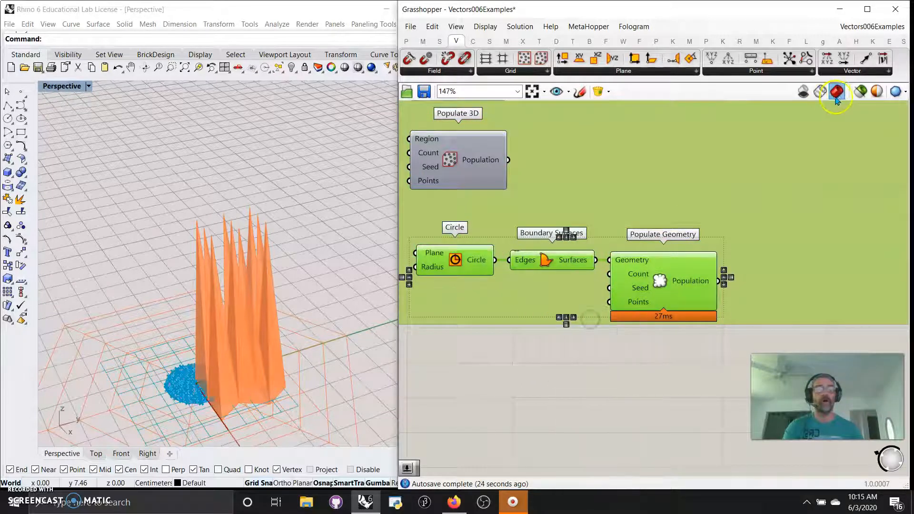
{"action": "left_click", "coordinate": [861, 91]}
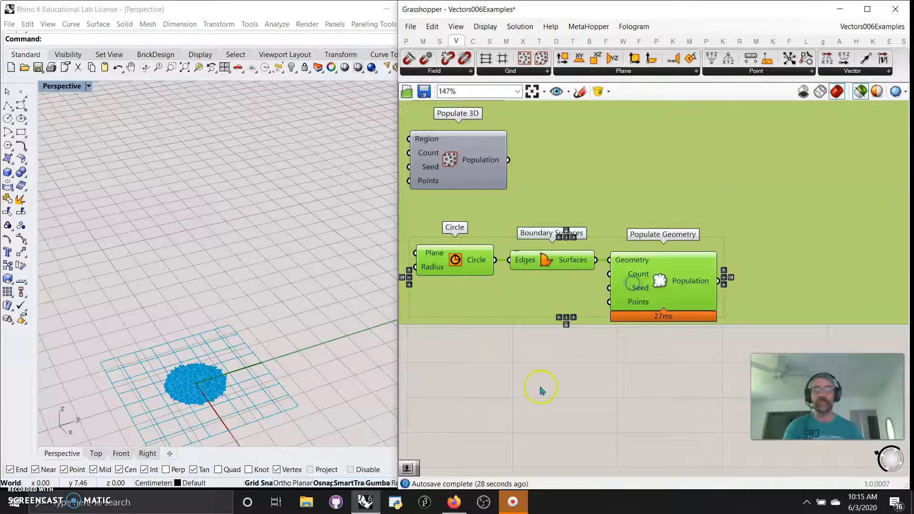
{"action": "right_click_drag", "start_coordinate": [255, 424], "coordinate": [213, 400], "text": "shift"}
- Add a number slider with value 12 below the Circle chain and wire it into the Populate Geometry Count input
{"action": "left_click", "coordinate": [501, 361]}
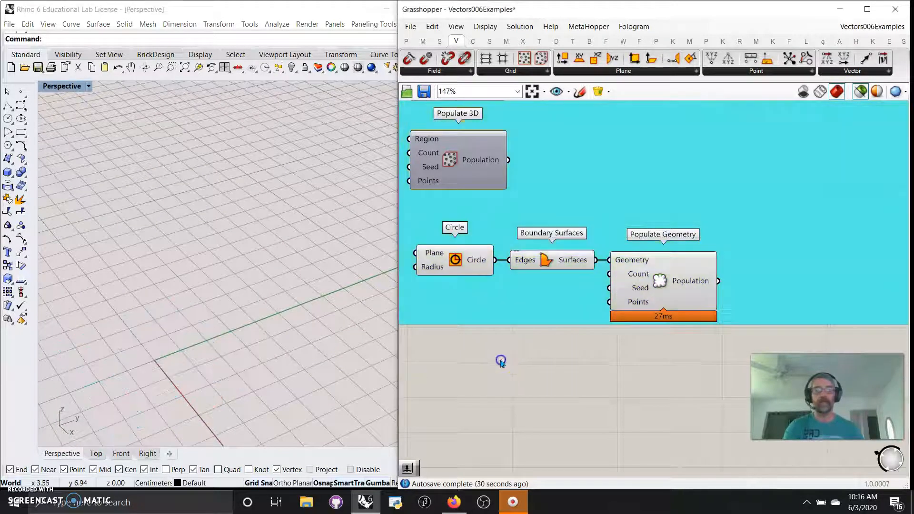
{"action": "double_click", "coordinate": [502, 363]}
{"action": "type", "text": "12"}
{"action": "key", "text": "Return"}
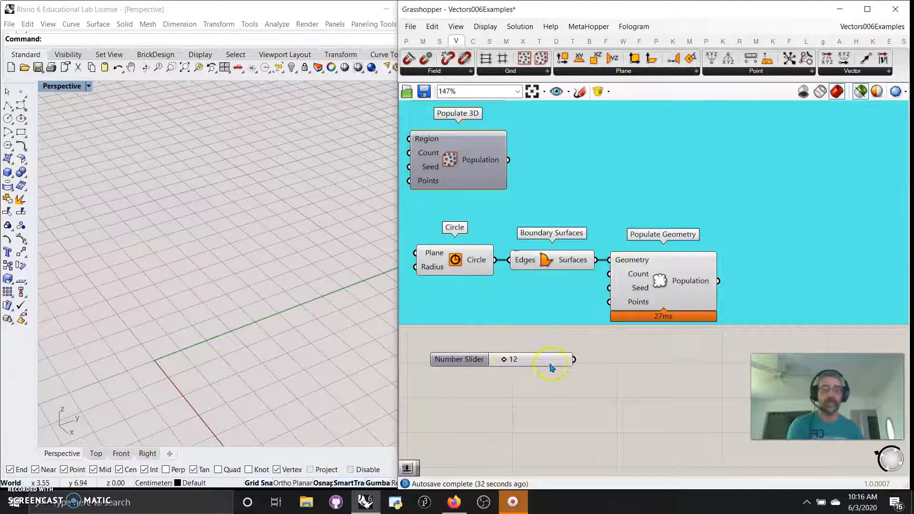
{"action": "left_click_drag", "start_coordinate": [574, 361], "coordinate": [610, 274]}
- Inspect the Populate Geometry points and the Boundary Surfaces disc, first separately and then together
{"action": "left_click", "coordinate": [657, 283]}
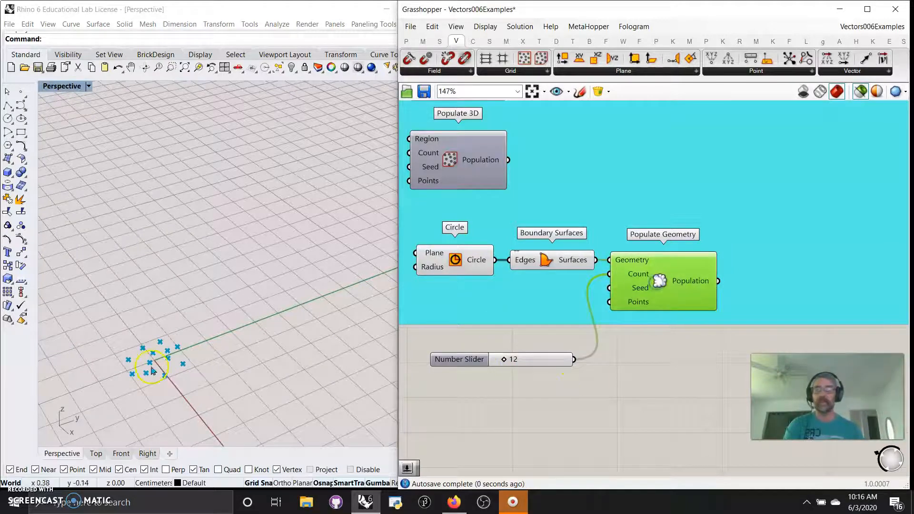
{"action": "left_click", "coordinate": [541, 264]}
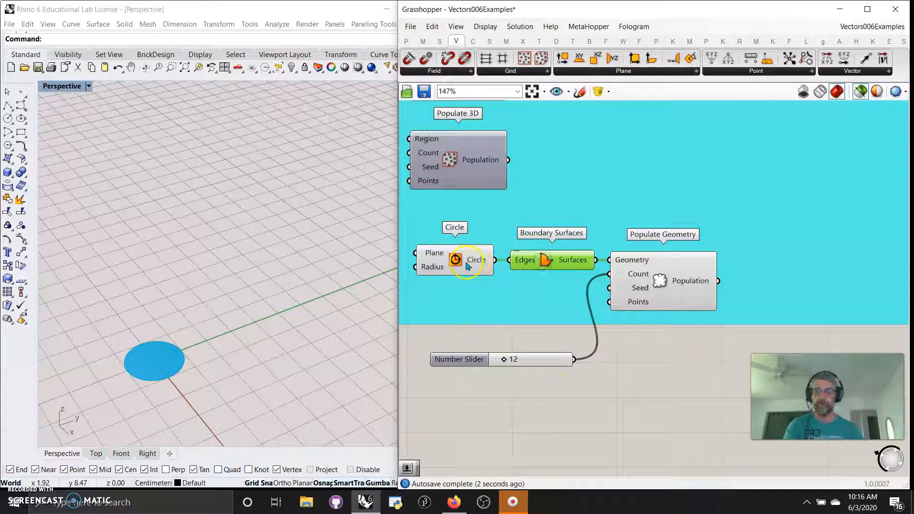
{"action": "left_click", "coordinate": [651, 288], "text": "shift"}
{"action": "right_click_drag", "start_coordinate": [198, 382], "coordinate": [197, 382]}
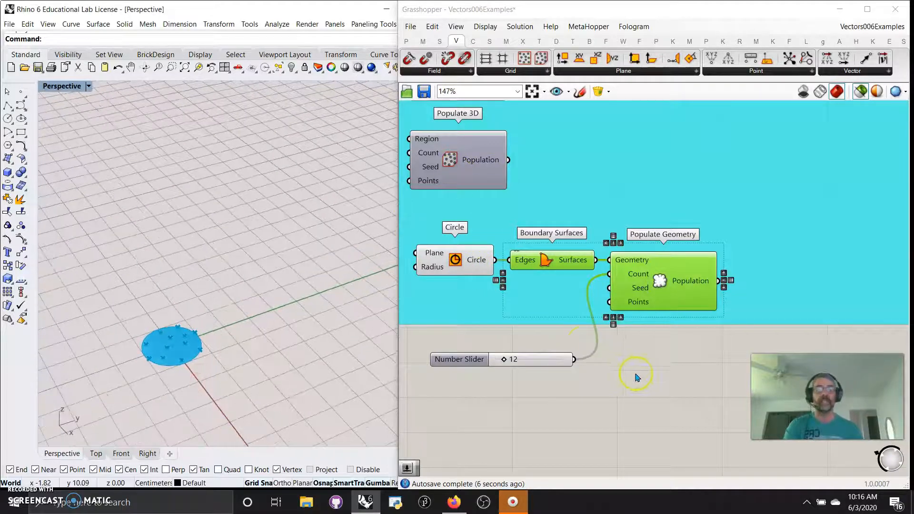
- Select the last component of the main definition to inspect the triangular-grid spikes in the Perspective viewport
{"action": "scroll", "coordinate": [612, 346], "scroll_direction": "down", "scroll_amount": 2}
{"action": "scroll", "coordinate": [648, 342], "scroll_direction": "down", "scroll_amount": 8}
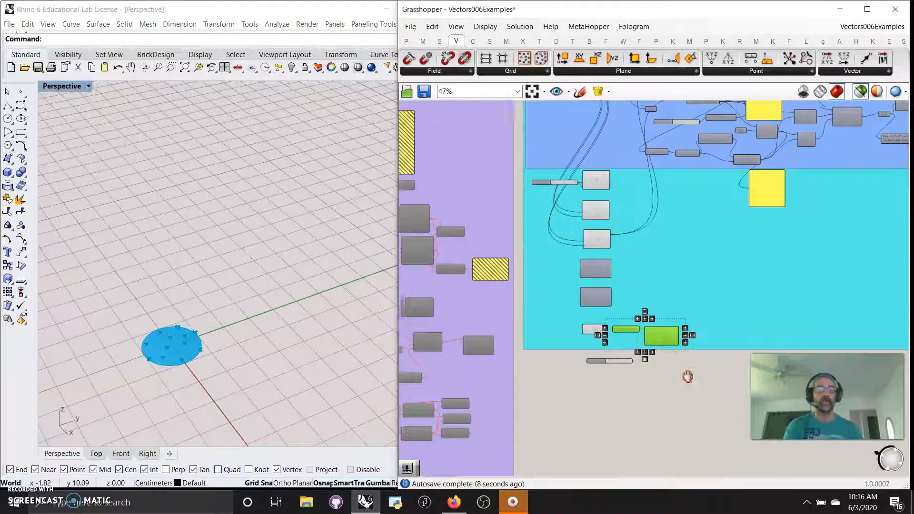
{"action": "scroll", "coordinate": [745, 227], "scroll_direction": "up", "scroll_amount": 3}
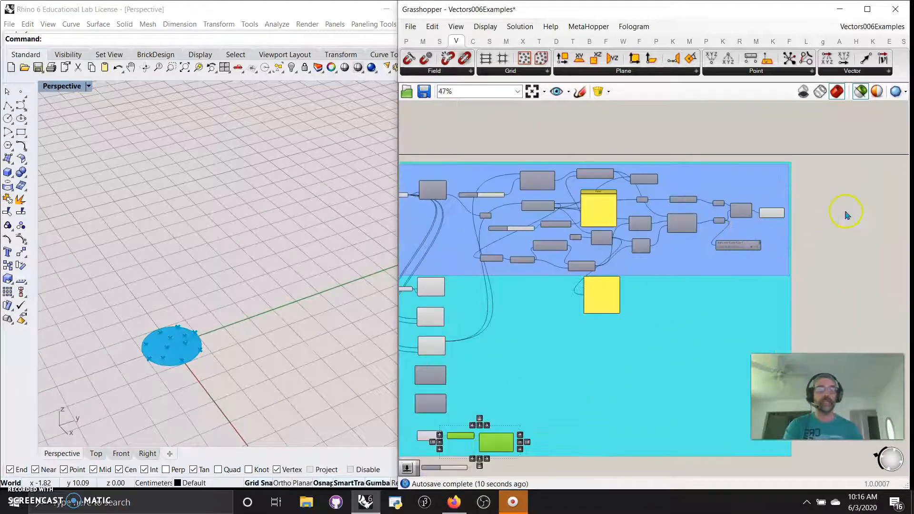
{"action": "left_click", "coordinate": [777, 213]}
{"action": "right_click_drag", "start_coordinate": [298, 307], "coordinate": [304, 314]}
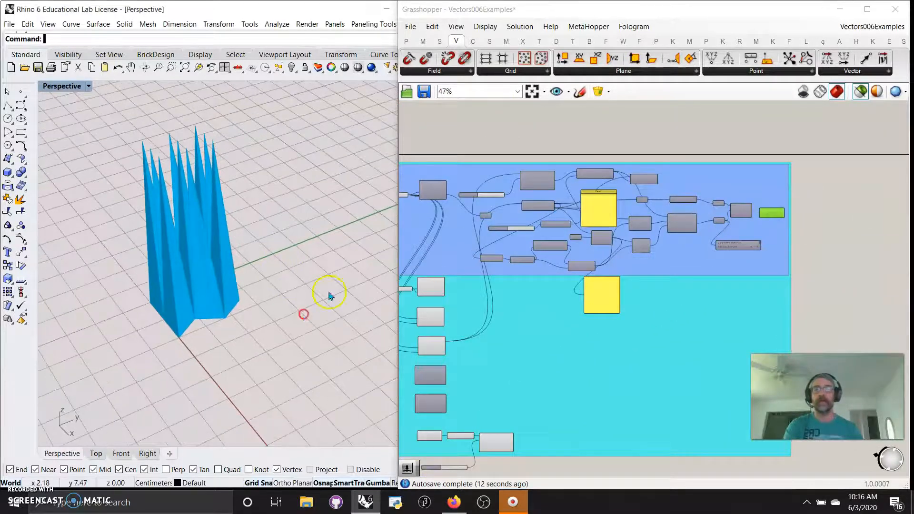
- Move the cell wires from the Triangular grid's Cells output back to the Hexagonal grid's Cells output
{"action": "left_click", "coordinate": [461, 296]}
{"action": "scroll", "coordinate": [455, 300], "scroll_direction": "up", "scroll_amount": 2}
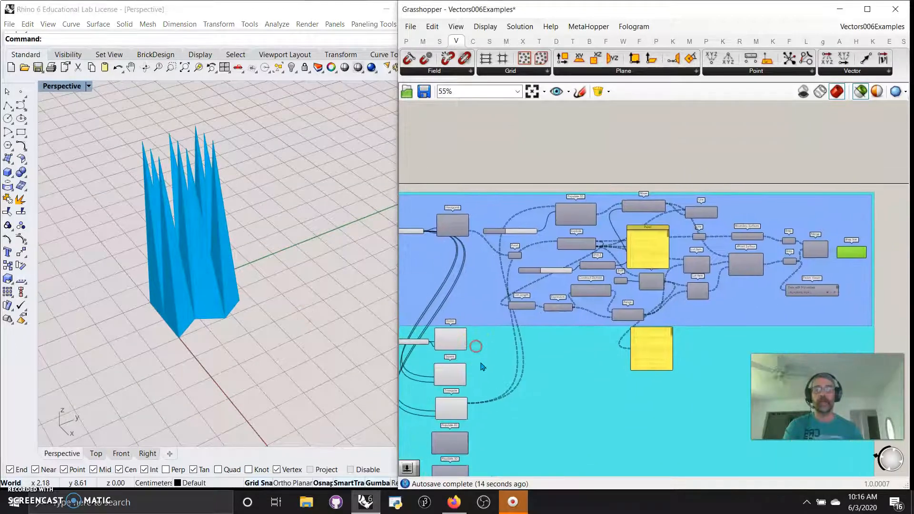
{"action": "left_click_drag", "start_coordinate": [467, 406], "coordinate": [471, 226], "text": "ctrl+shift"}
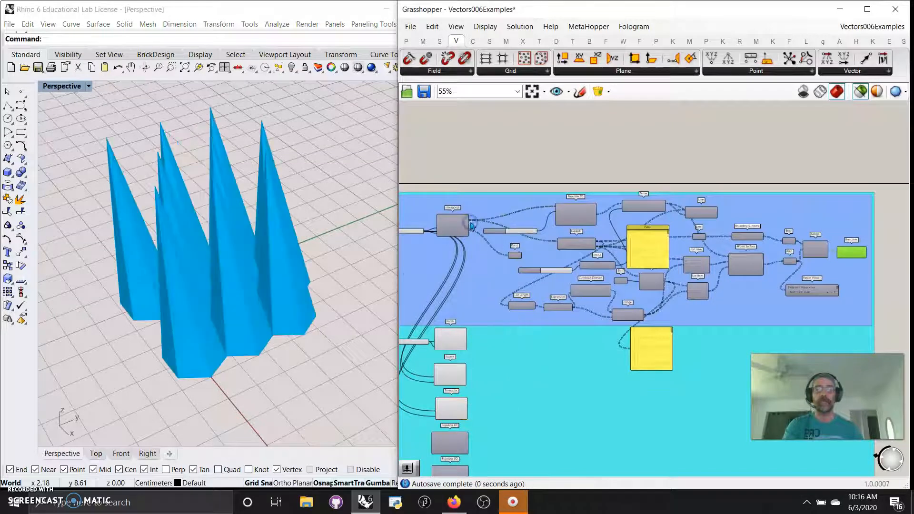
- Select the Hexagonal component to view its cells and examine the wires running to Populate 3D and Explode
{"action": "left_click", "coordinate": [568, 218]}
{"action": "left_click", "coordinate": [463, 230]}
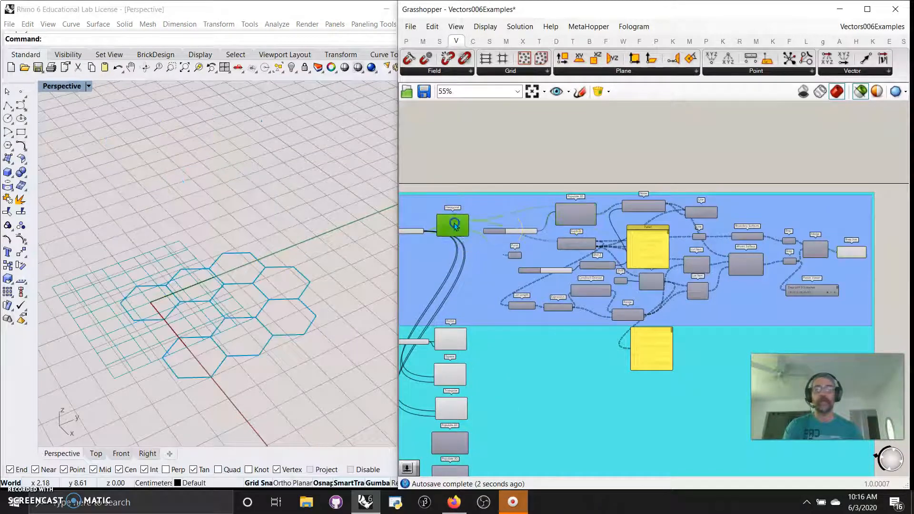
{"action": "scroll", "coordinate": [516, 240], "scroll_direction": "up", "scroll_amount": 5}
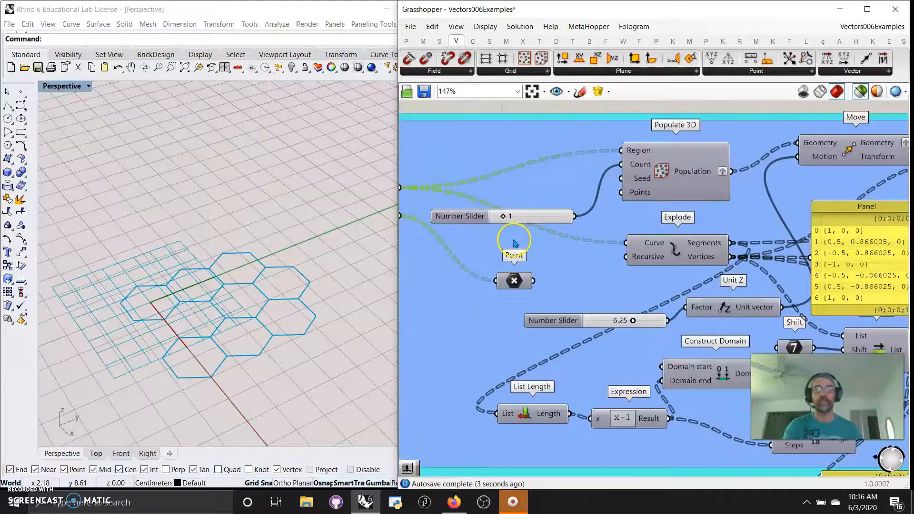
- Turn off the selected-only preview to show all geometry and set the Populate 3D Count slider to 3
{"action": "left_click", "coordinate": [856, 93]}
{"action": "left_click", "coordinate": [519, 254]}
{"action": "left_click_drag", "start_coordinate": [508, 219], "coordinate": [519, 223]}
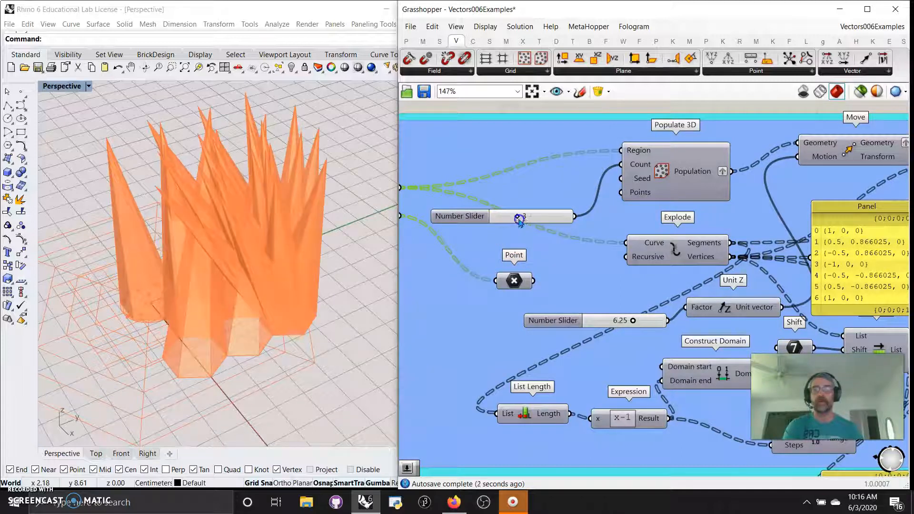
- Move the Explode vertices panel and the point list panel below Range to the far end of the definition, beside Brep Join
{"action": "scroll", "coordinate": [513, 271], "scroll_direction": "down", "scroll_amount": 4}
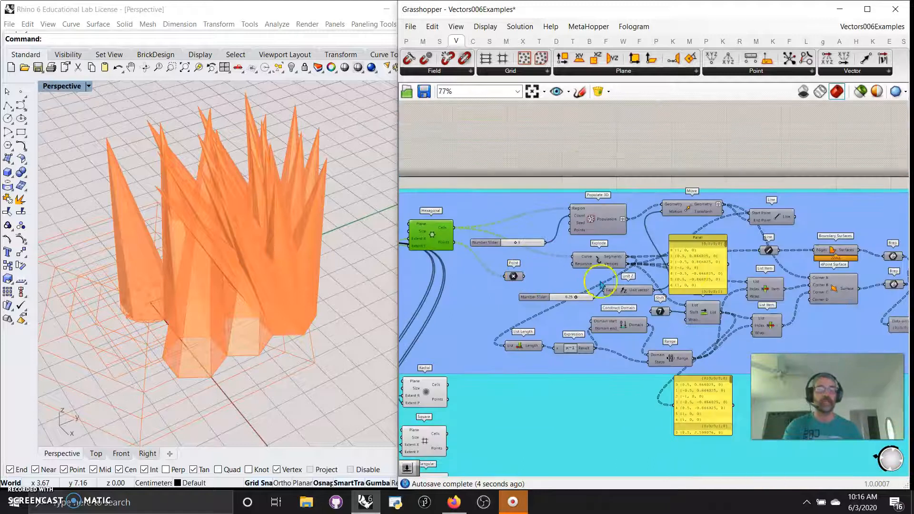
{"action": "right_click_drag", "start_coordinate": [723, 275], "coordinate": [542, 208]}
{"action": "left_click_drag", "start_coordinate": [542, 207], "coordinate": [804, 153]}
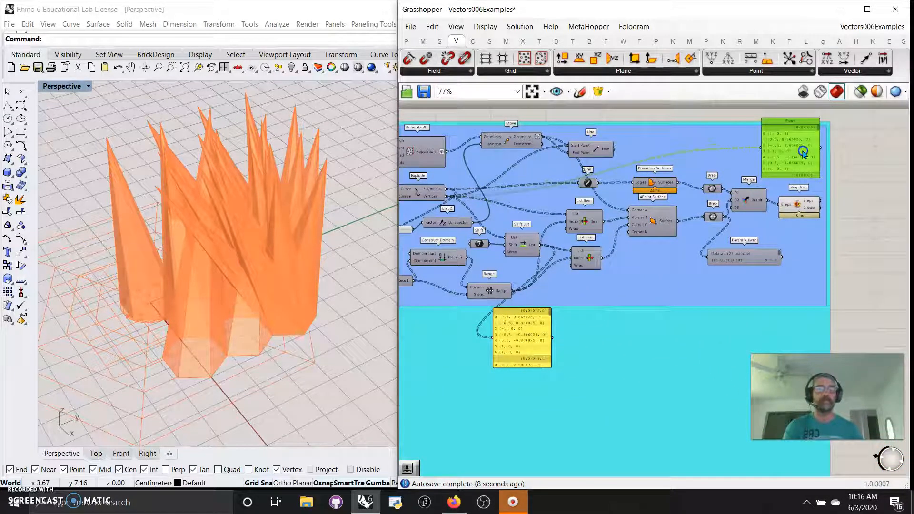
{"action": "left_click_drag", "start_coordinate": [508, 350], "coordinate": [778, 281]}
- Save the Vectors006Examples document under its existing name
{"action": "scroll", "coordinate": [779, 281], "scroll_direction": "down", "scroll_amount": 5}
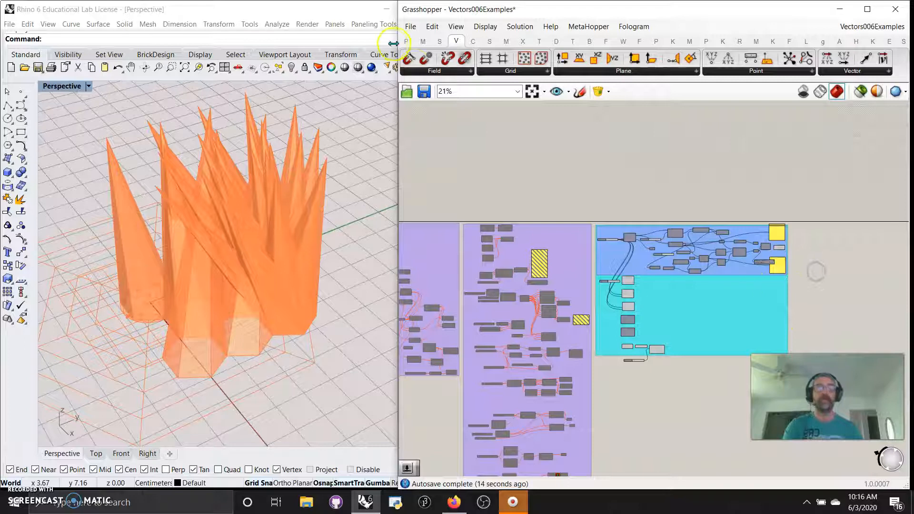
{"action": "left_click", "coordinate": [410, 27]}
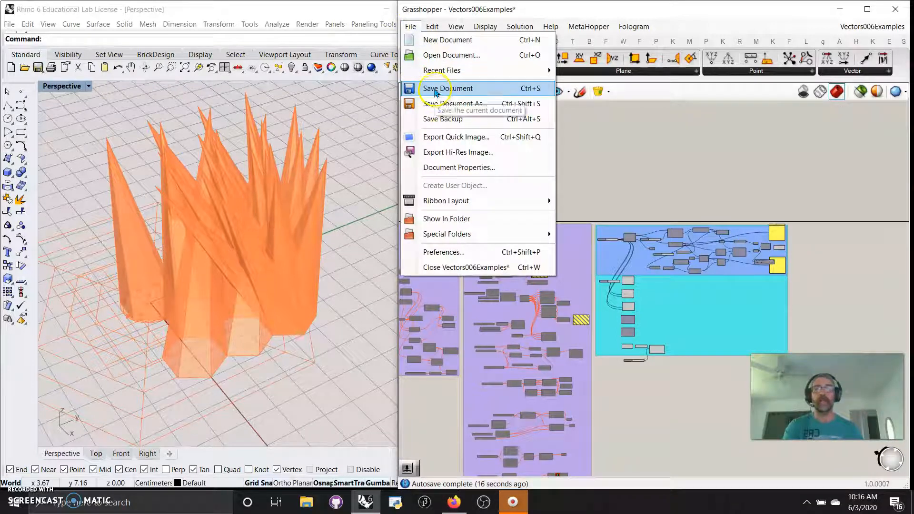
{"action": "left_click", "coordinate": [436, 90]}
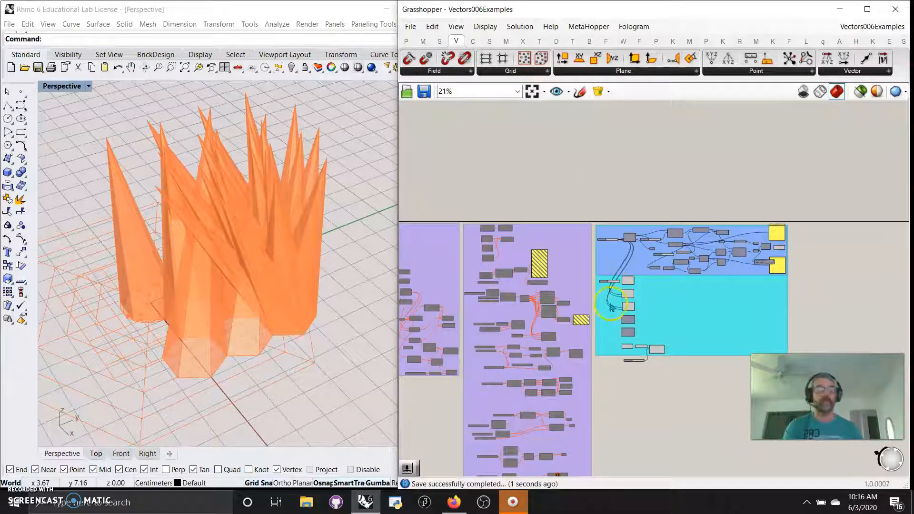